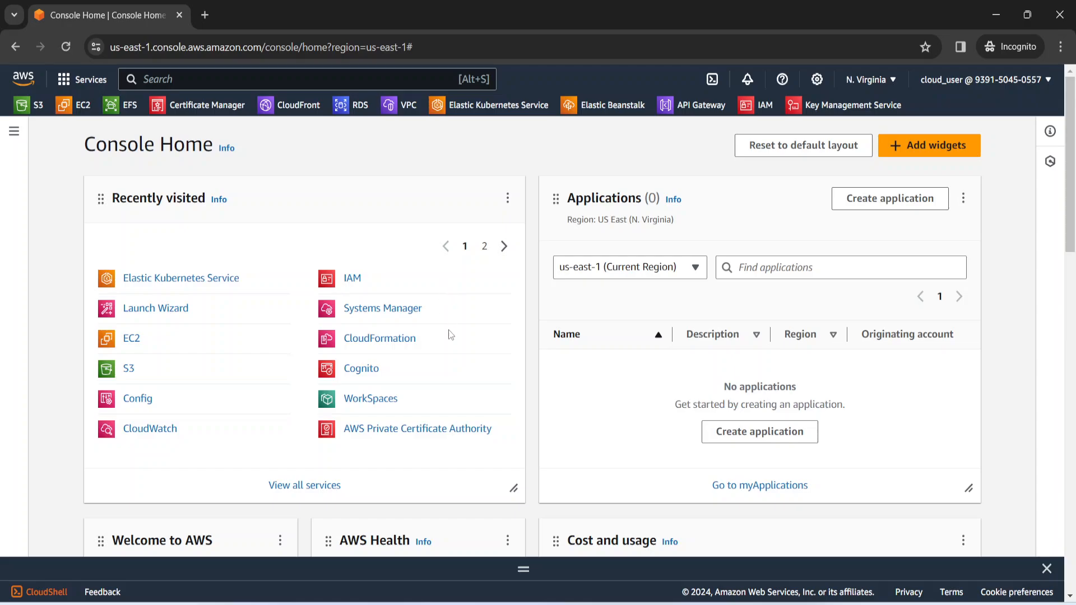
Search for "lambda" and open the Lambda service
click(290, 77)
text(lambda)
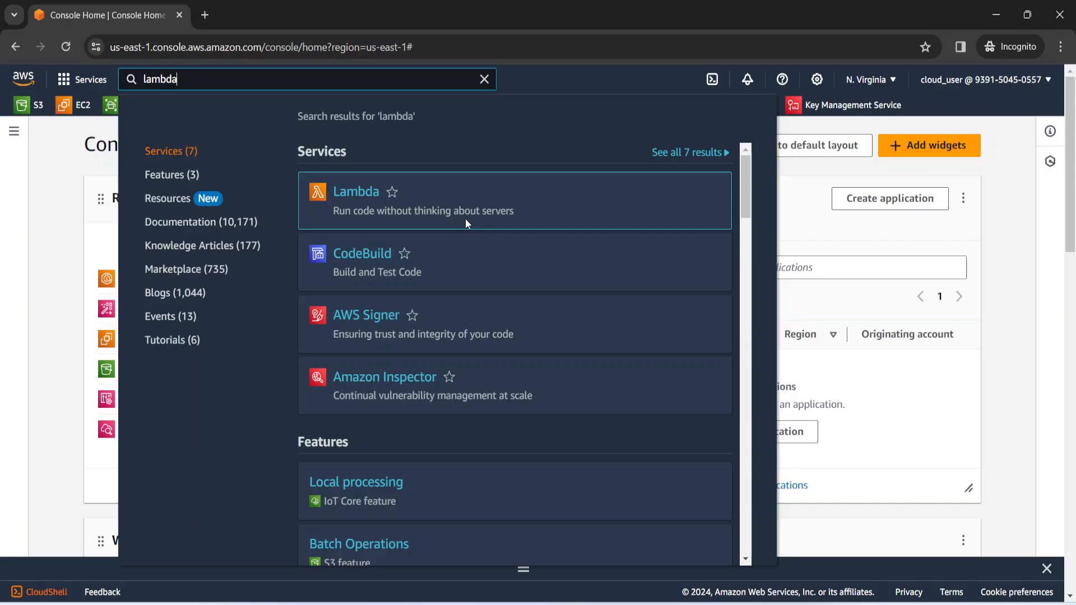
click(360, 193)
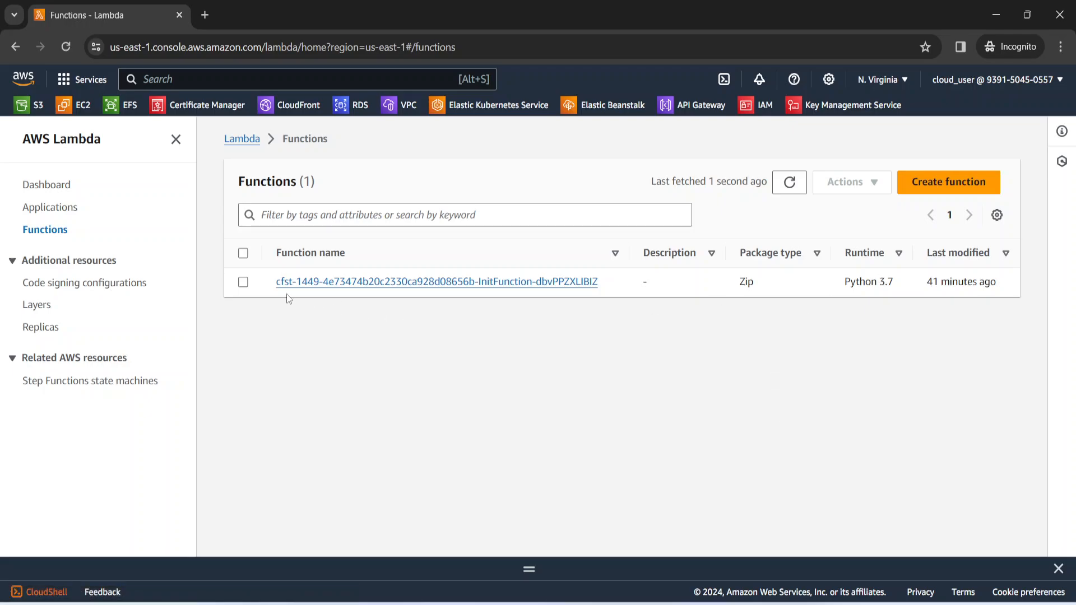
Delete the existing Python 3.7 function from the function list, confirming the deletion with "delete"
click(243, 281)
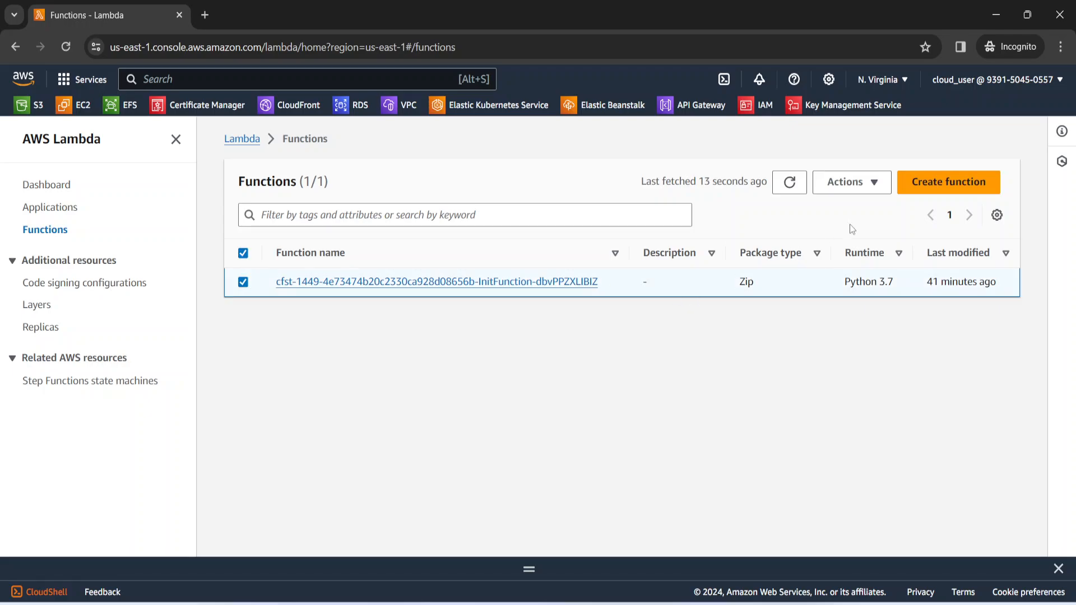
click(844, 181)
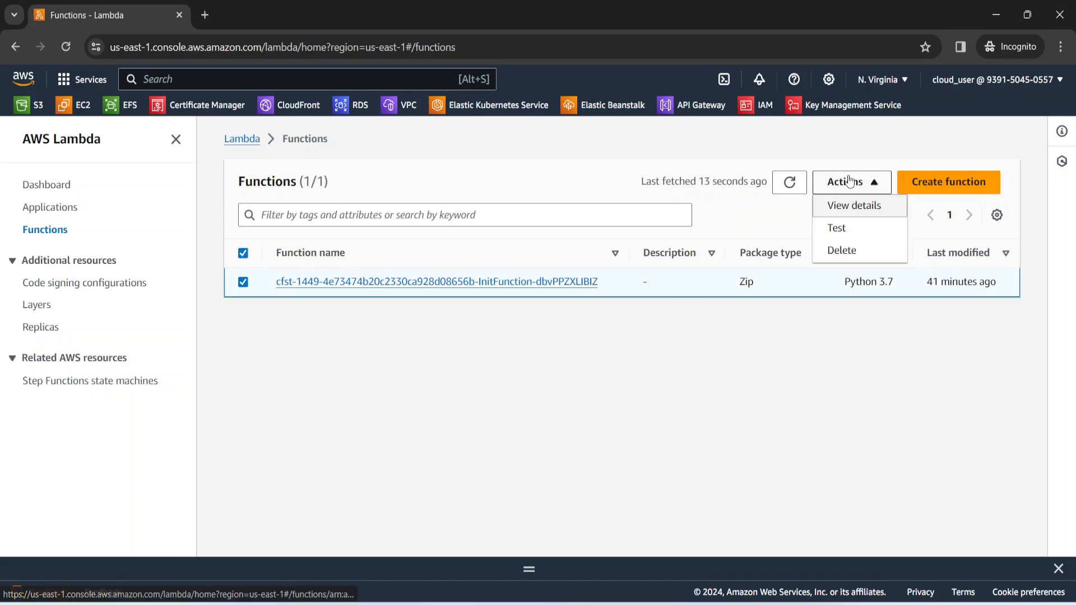
click(849, 250)
click(519, 424)
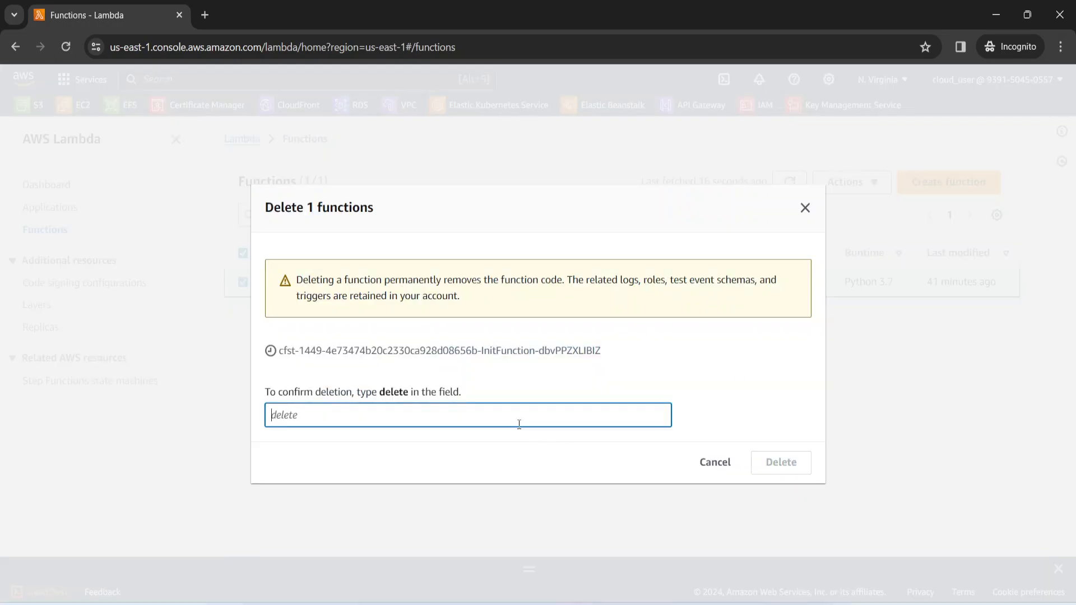
text(delete)
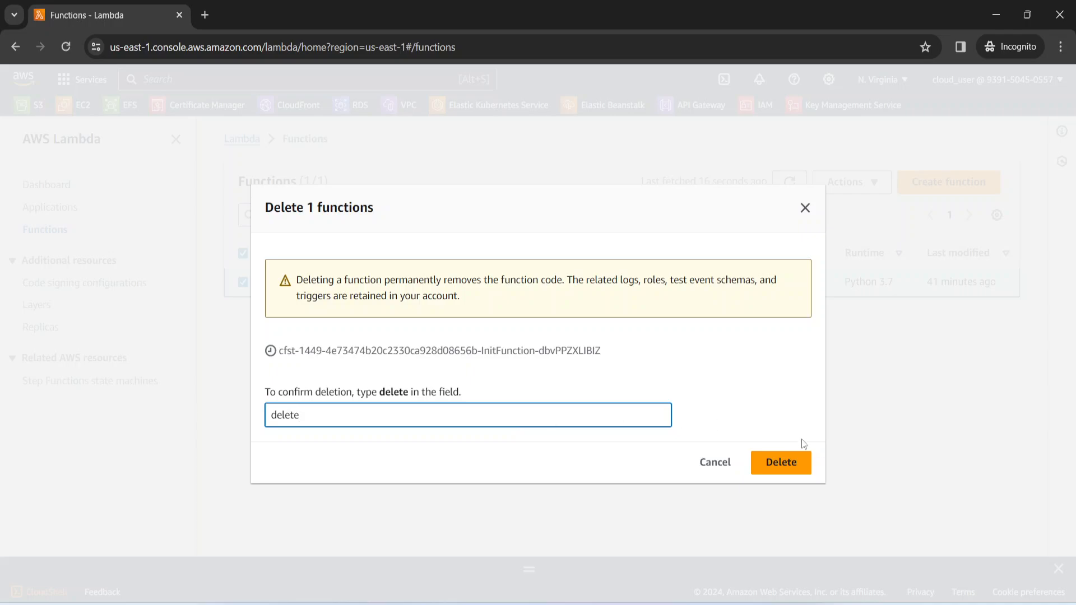
click(770, 469)
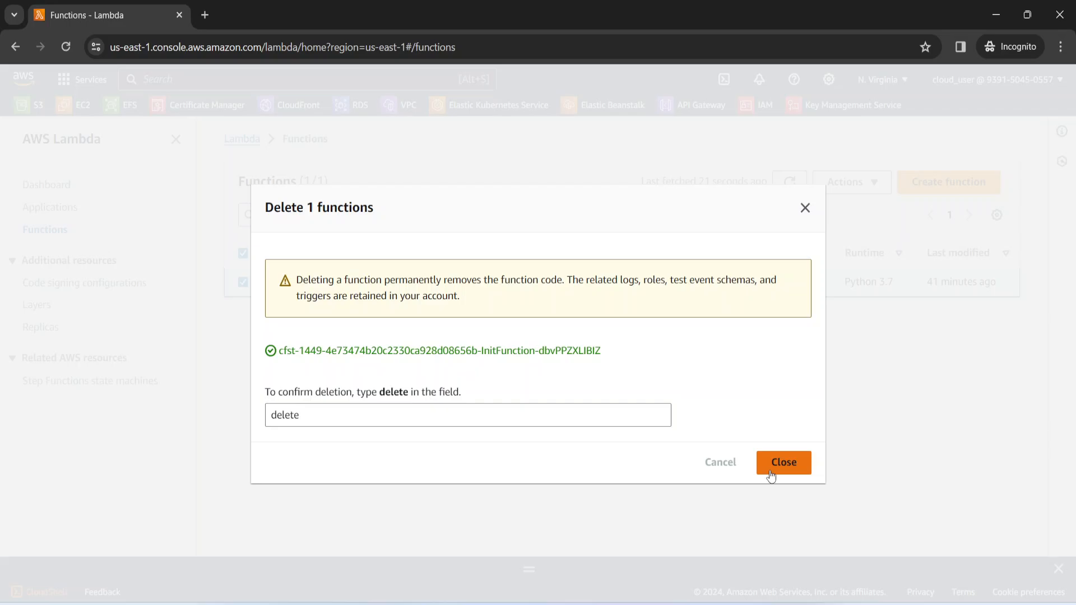
click(771, 474)
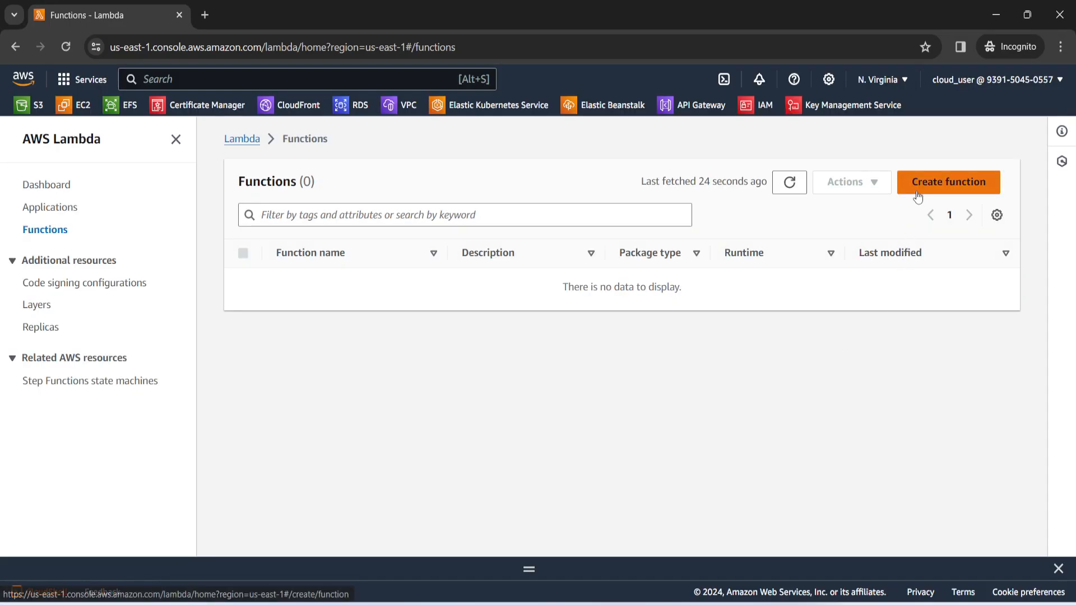
Start creating a function authored from scratch and name it holURLChecker
click(917, 196)
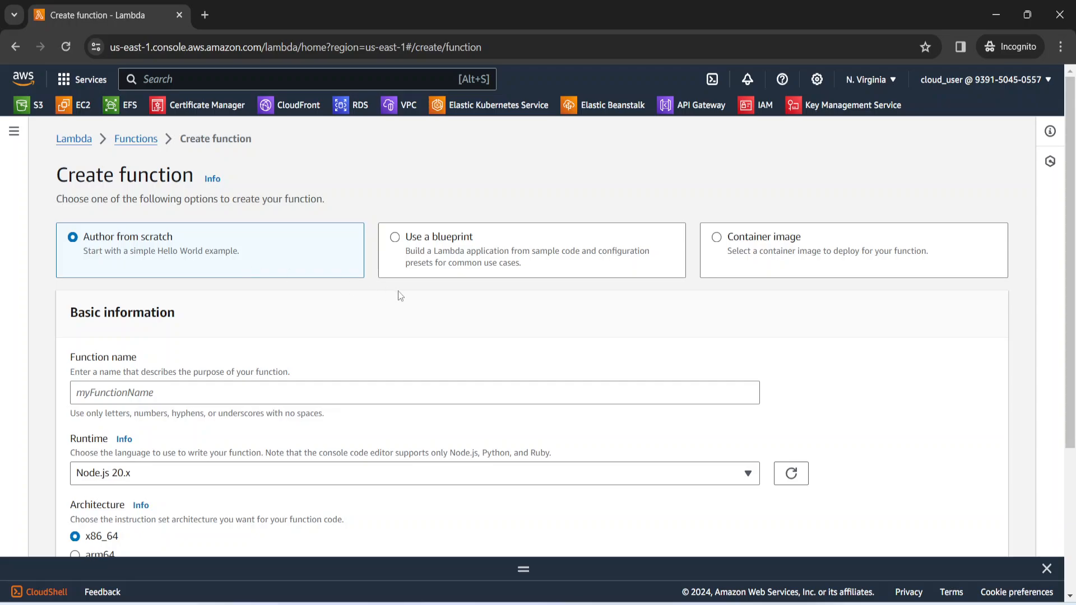
scroll(352, 357, down, 2)
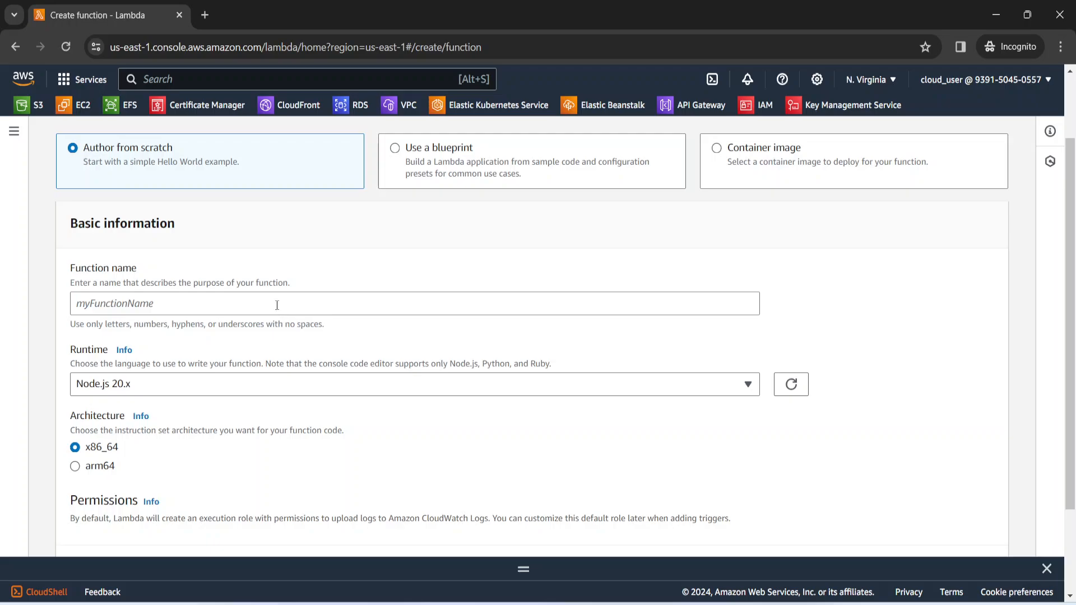
click(277, 304)
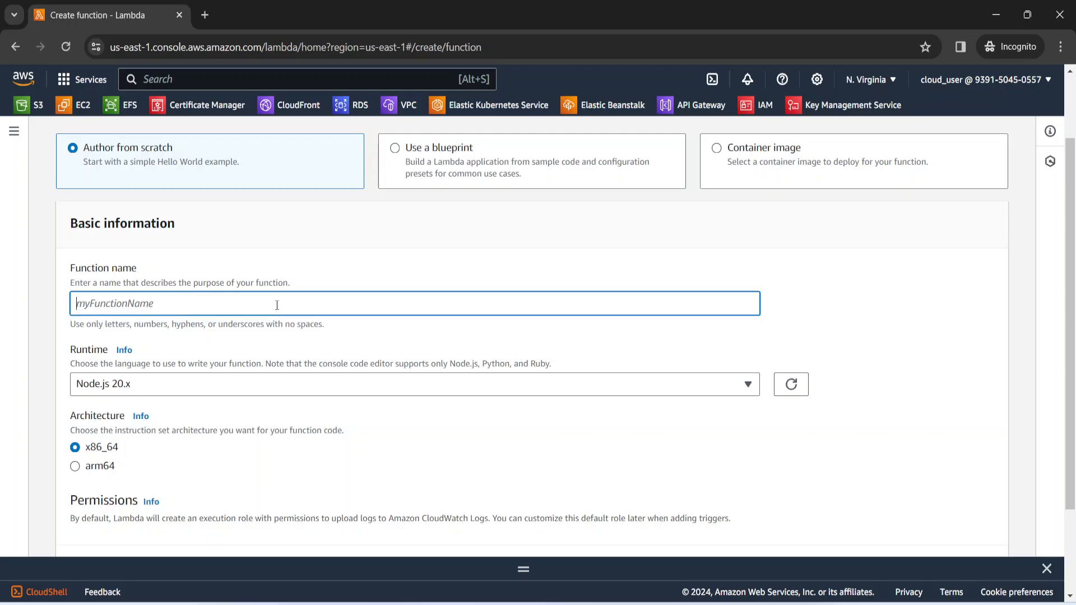
text(holURLChecker)
Choose Node.js 16.x as the new function's runtime
click(245, 393)
scroll(230, 280, down, 1)
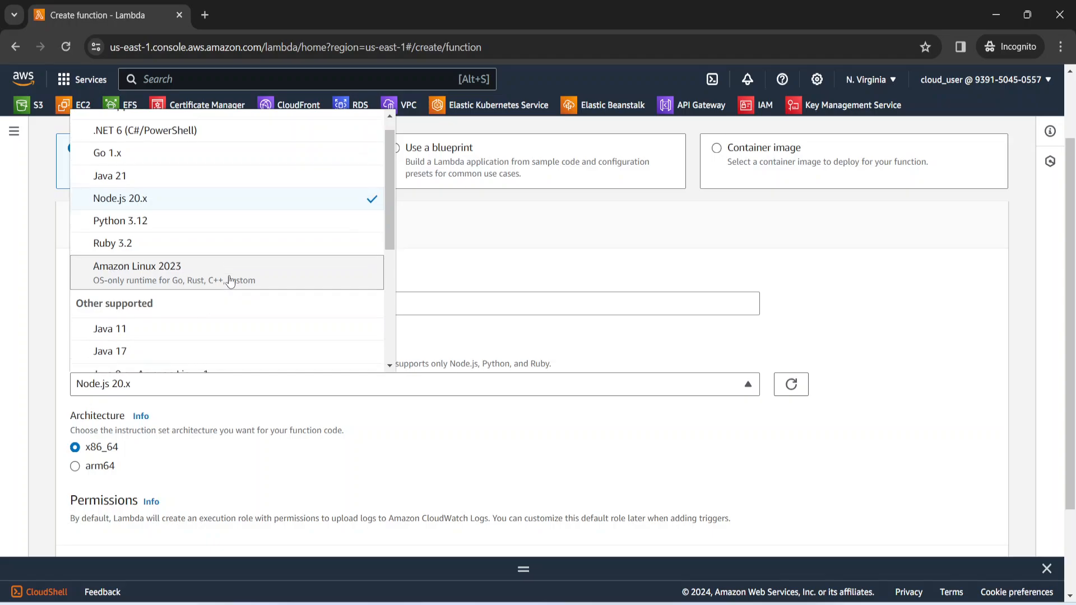
scroll(230, 280, down, 2)
scroll(227, 279, down, 1)
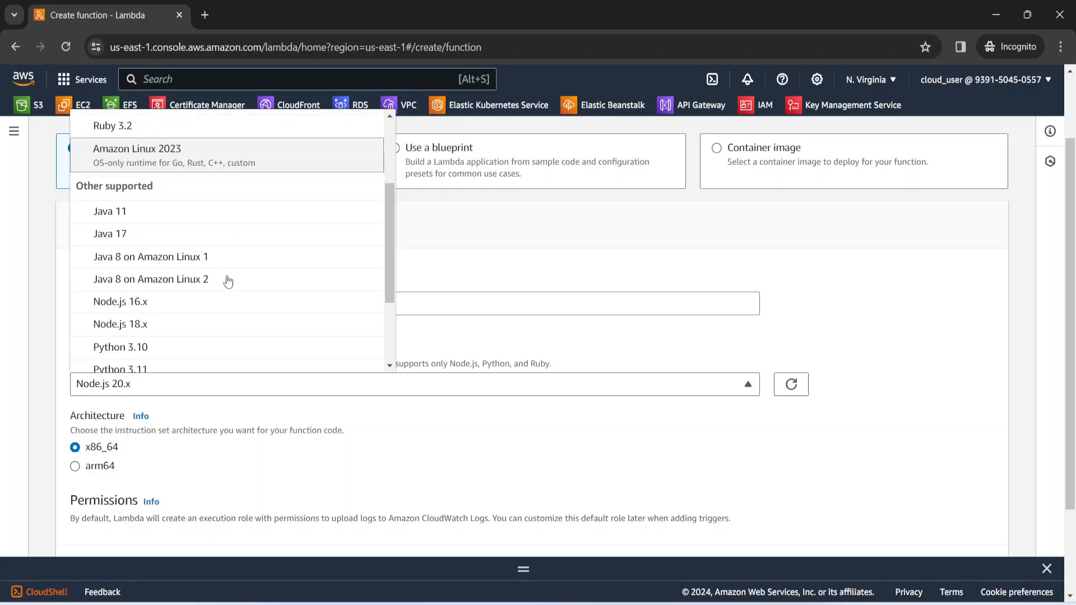
click(202, 302)
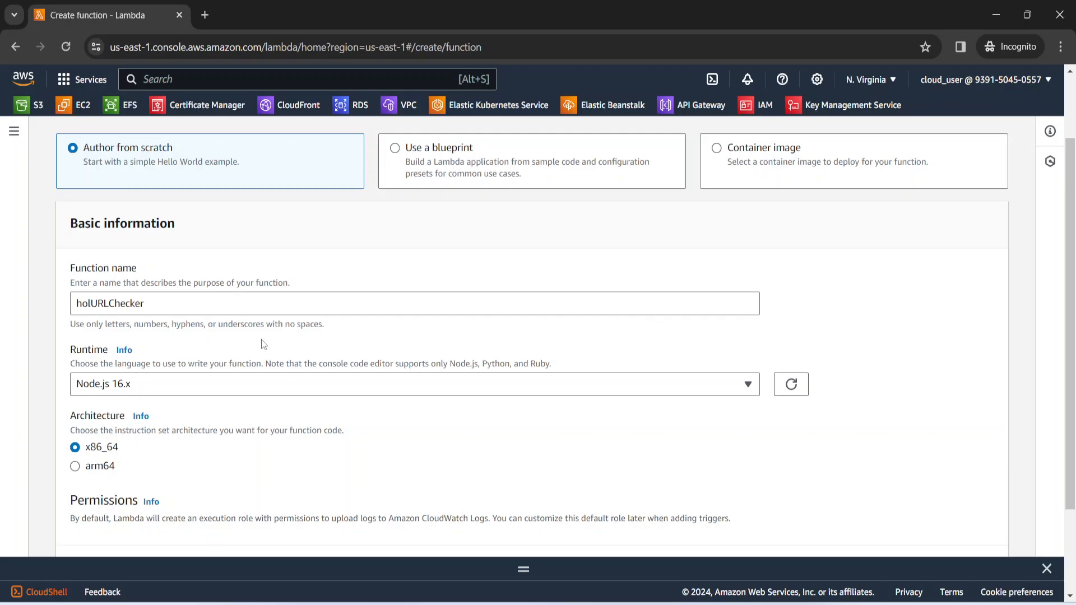
Create the function with the .NET 6 (C#/PowerShell) runtime and a new execution role with basic Lambda permissions
scroll(261, 339, down, 1)
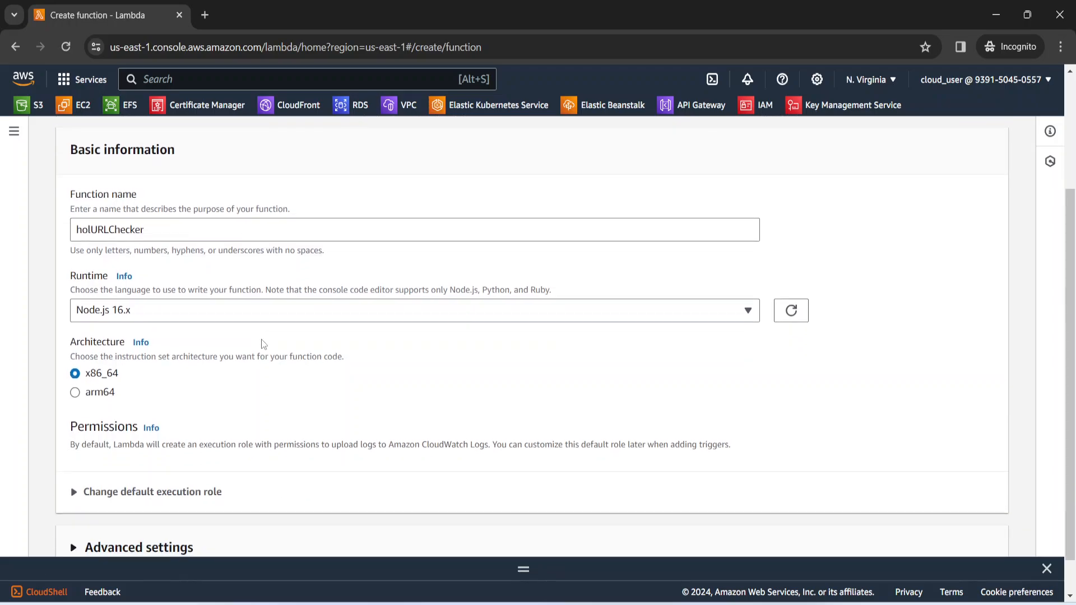
scroll(263, 344, down, 1)
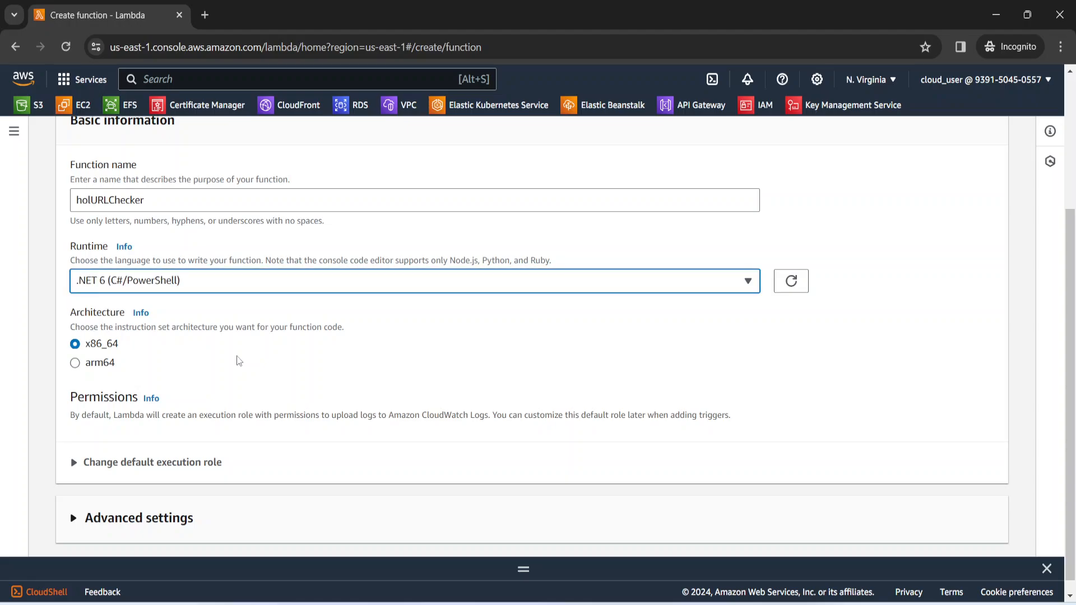
scroll(258, 377, down, 1)
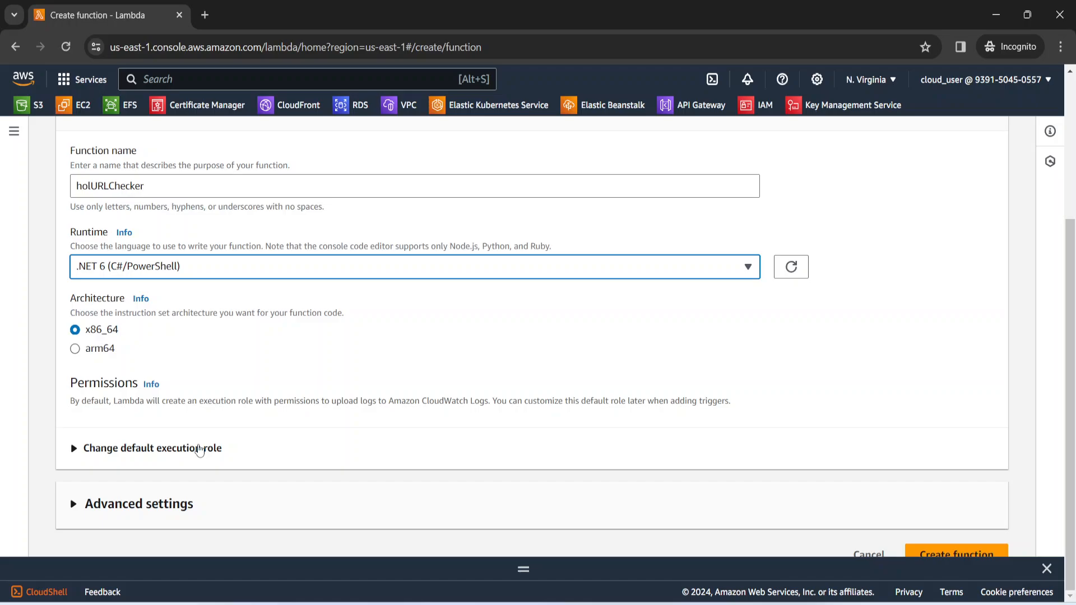
click(156, 449)
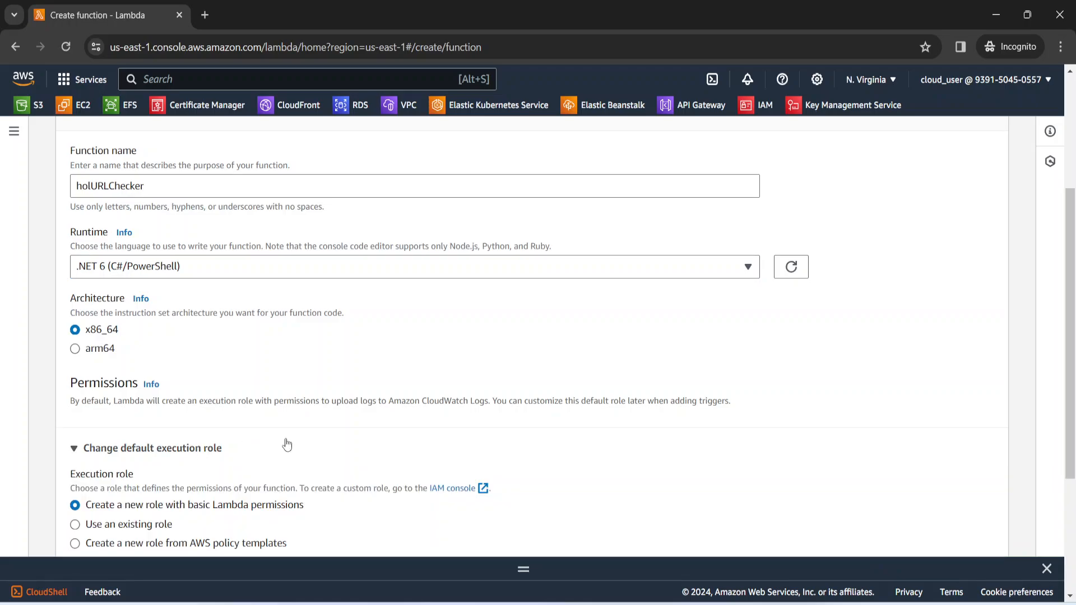
scroll(287, 444, down, 2)
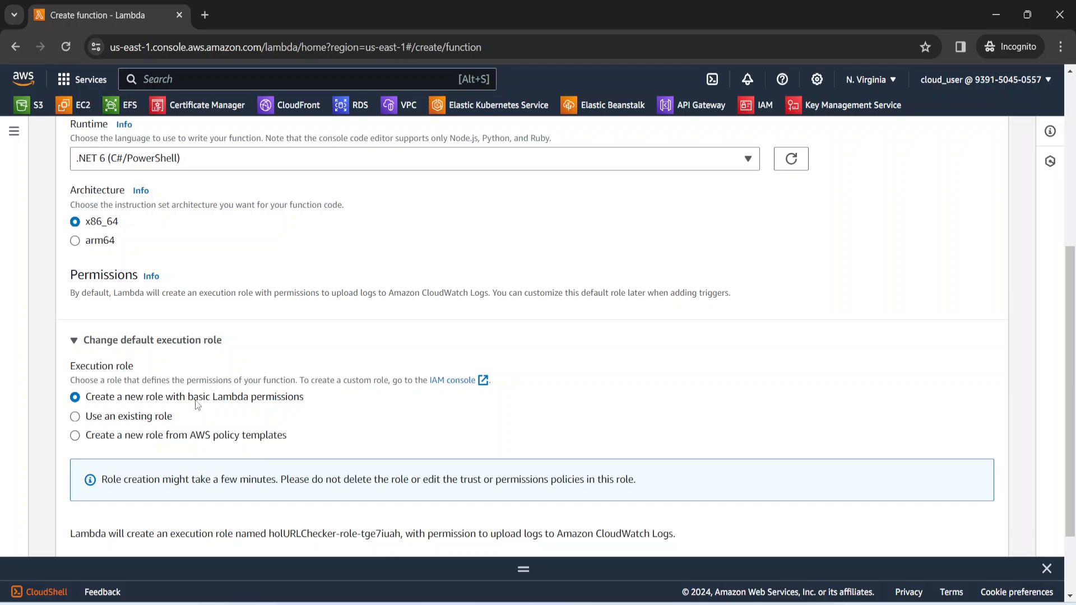
scroll(463, 445, down, 1)
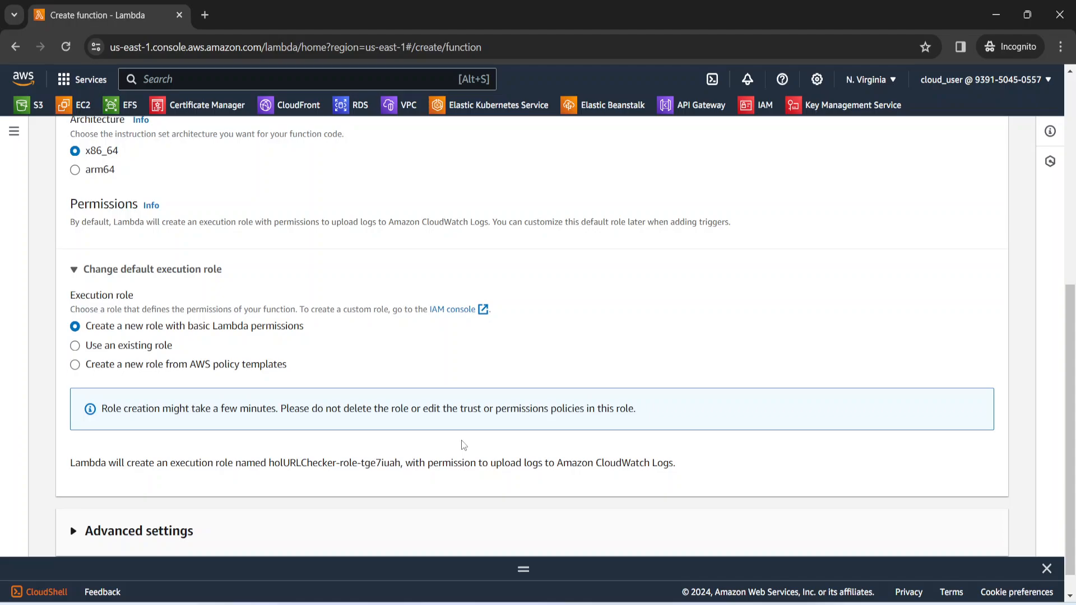
scroll(185, 419, down, 1)
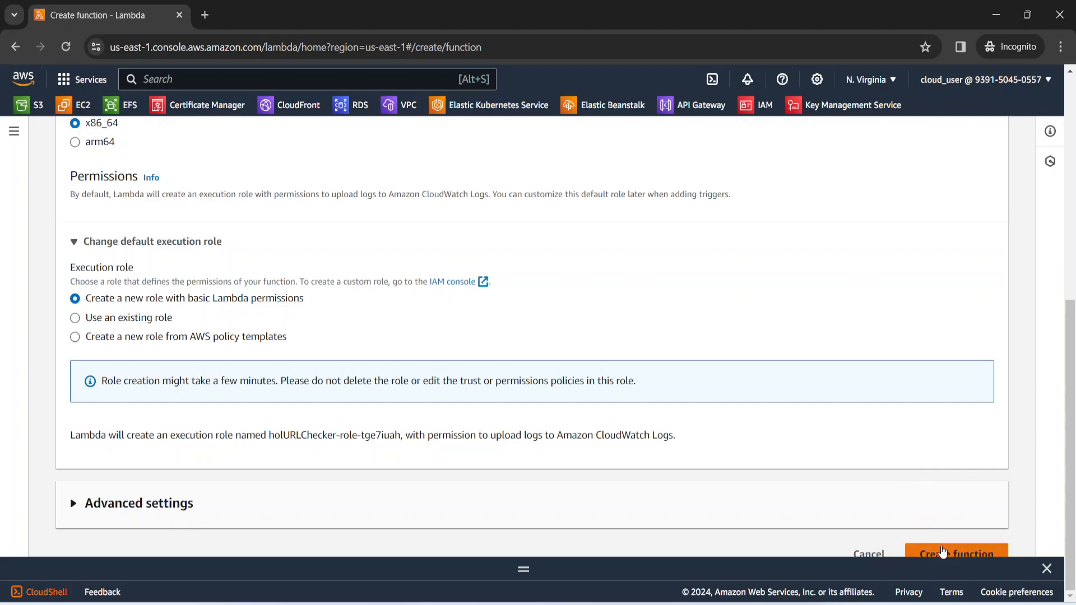
click(943, 552)
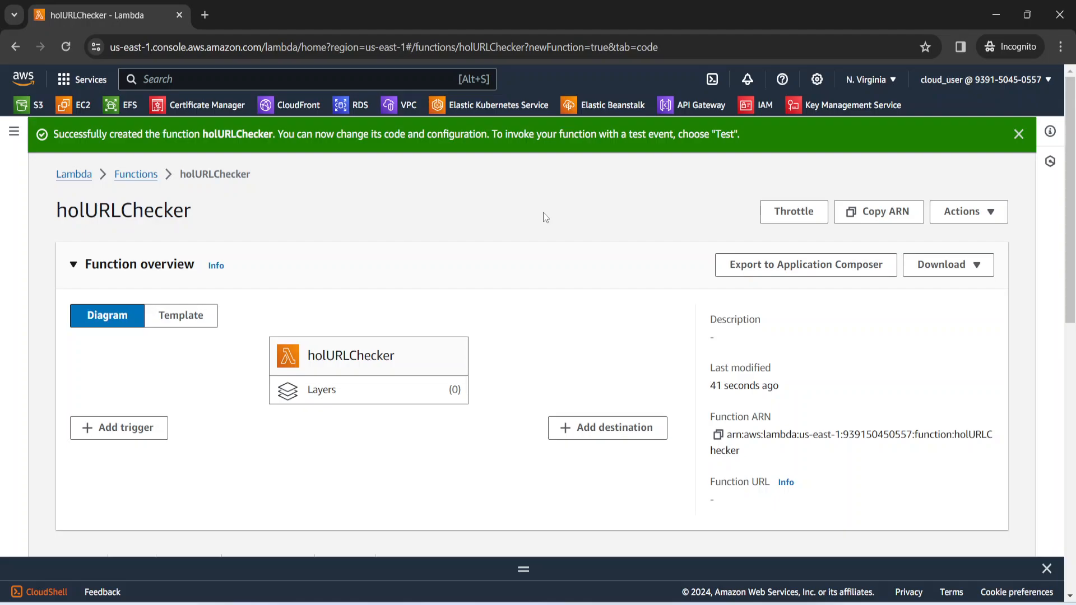
Examine the new function's overview, code source, runtime settings and test event form
scroll(617, 258, down, 7)
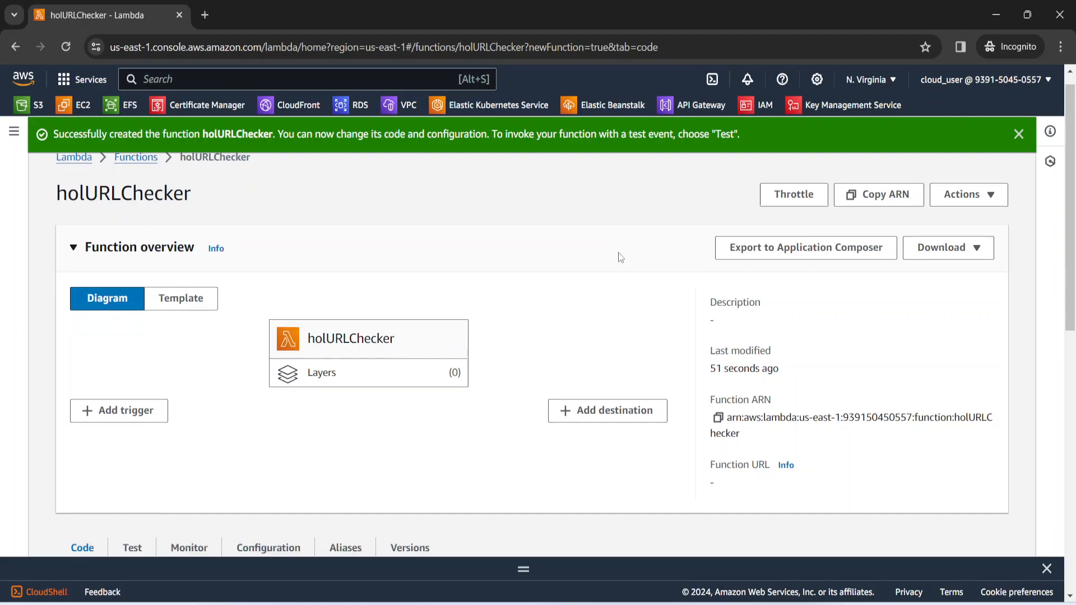
scroll(619, 255, up, 3)
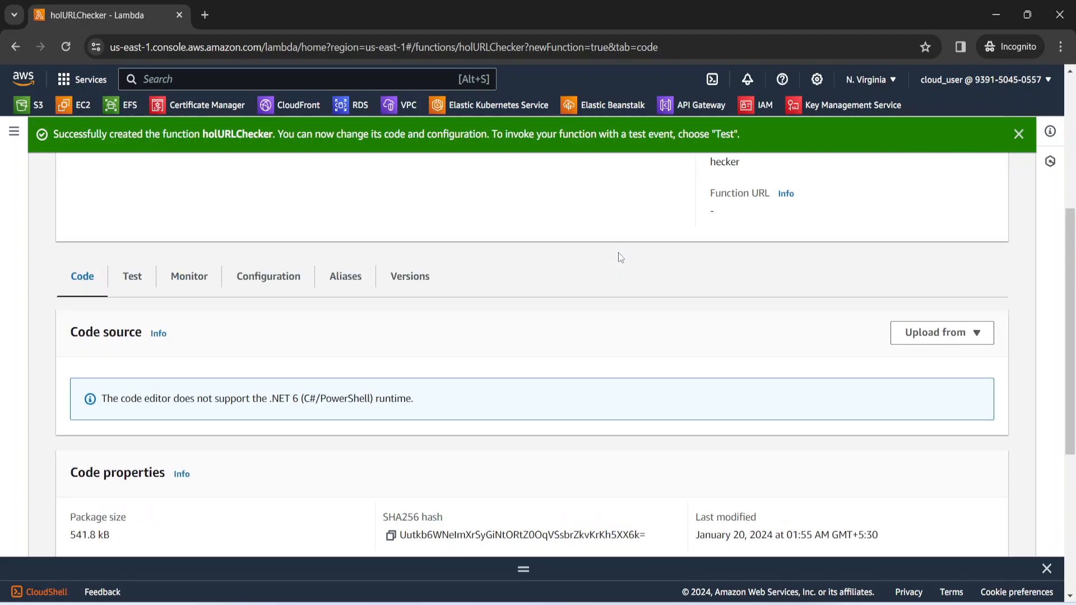
scroll(618, 255, down, 5)
scroll(619, 256, down, 1)
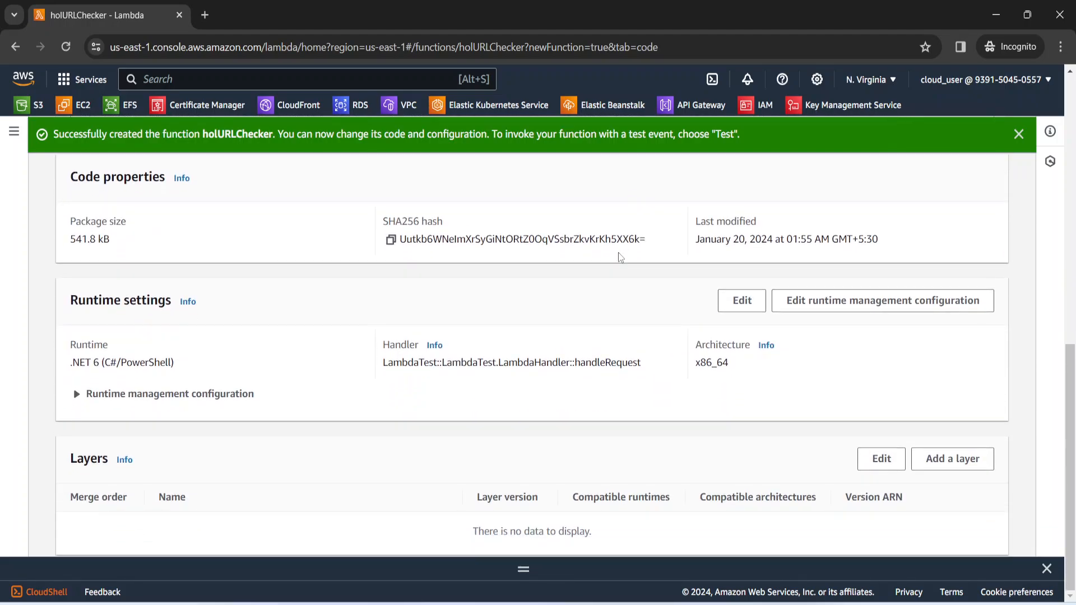
scroll(572, 295, up, 4)
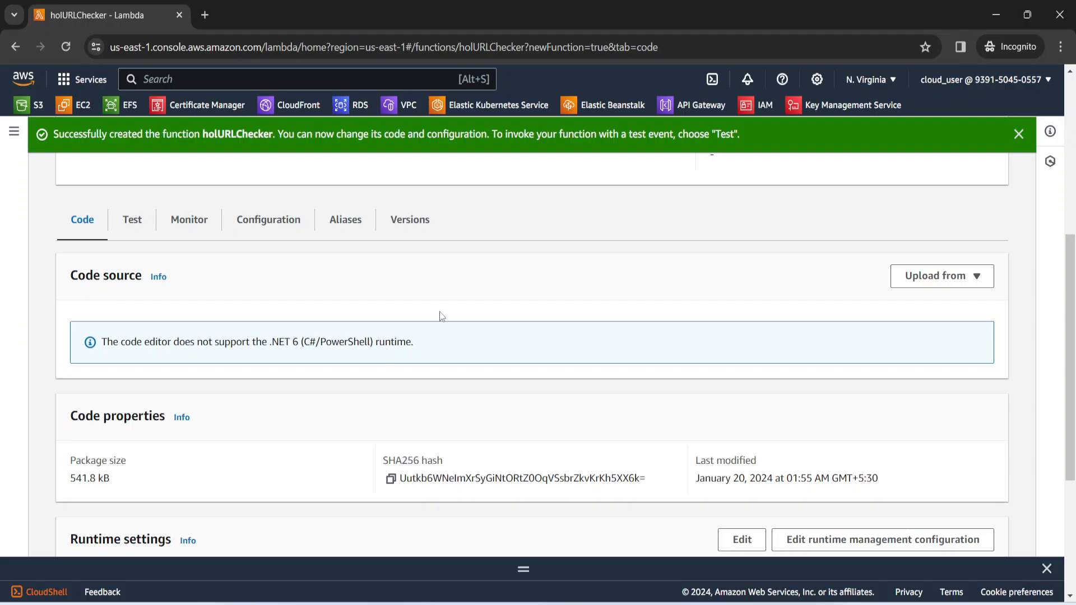
click(139, 224)
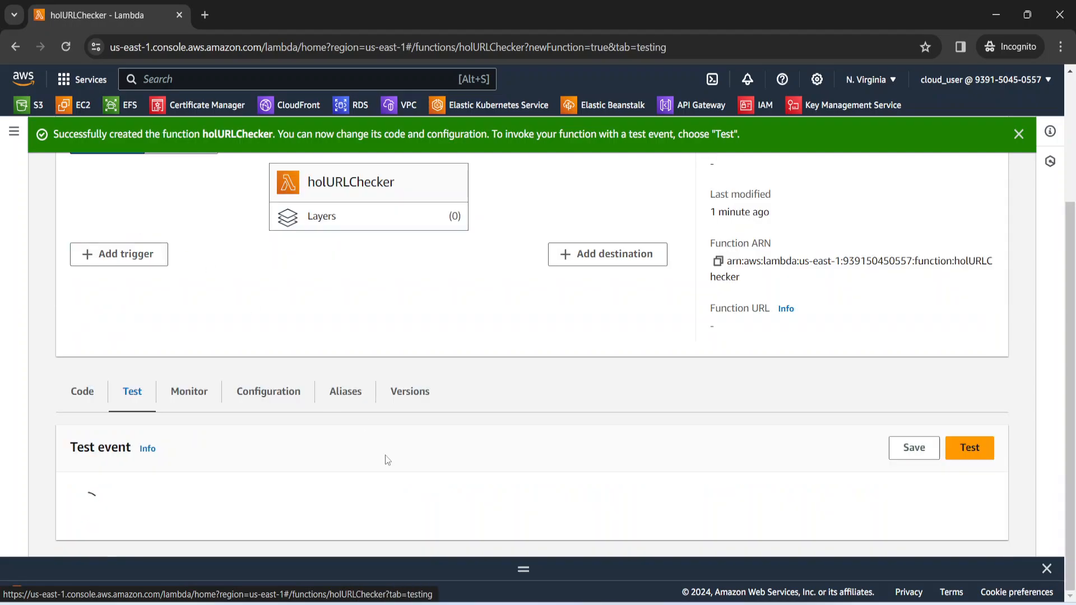
scroll(386, 458, down, 6)
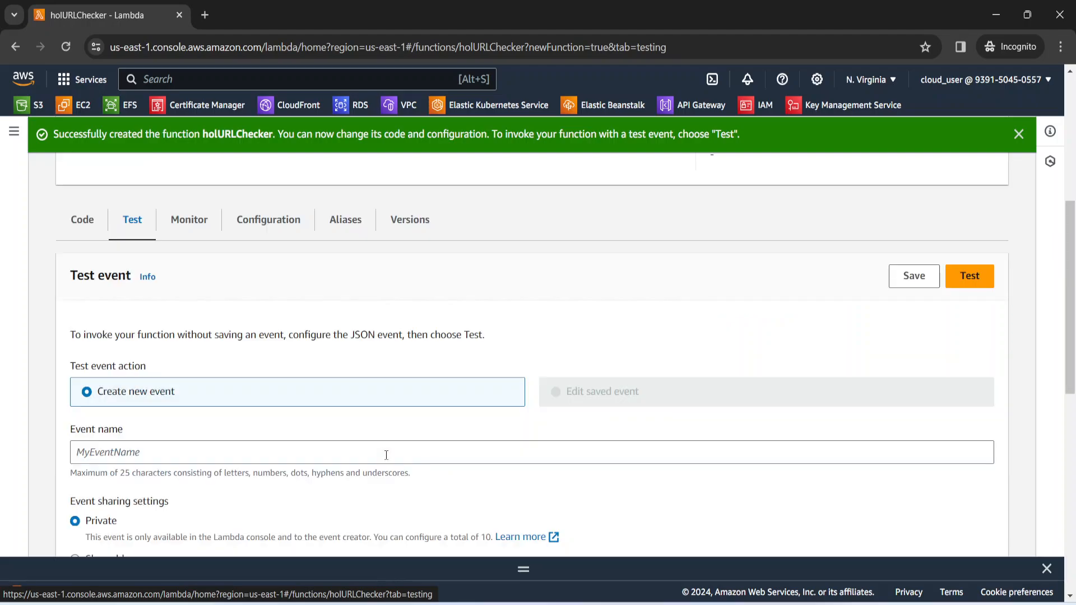
scroll(386, 455, down, 3)
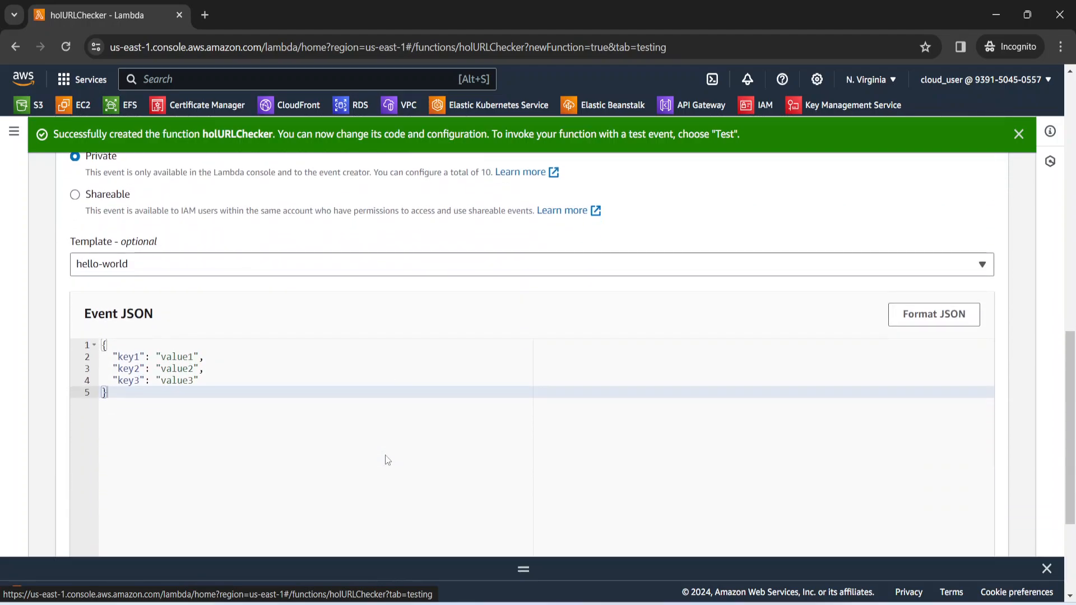
scroll(387, 457, up, 6)
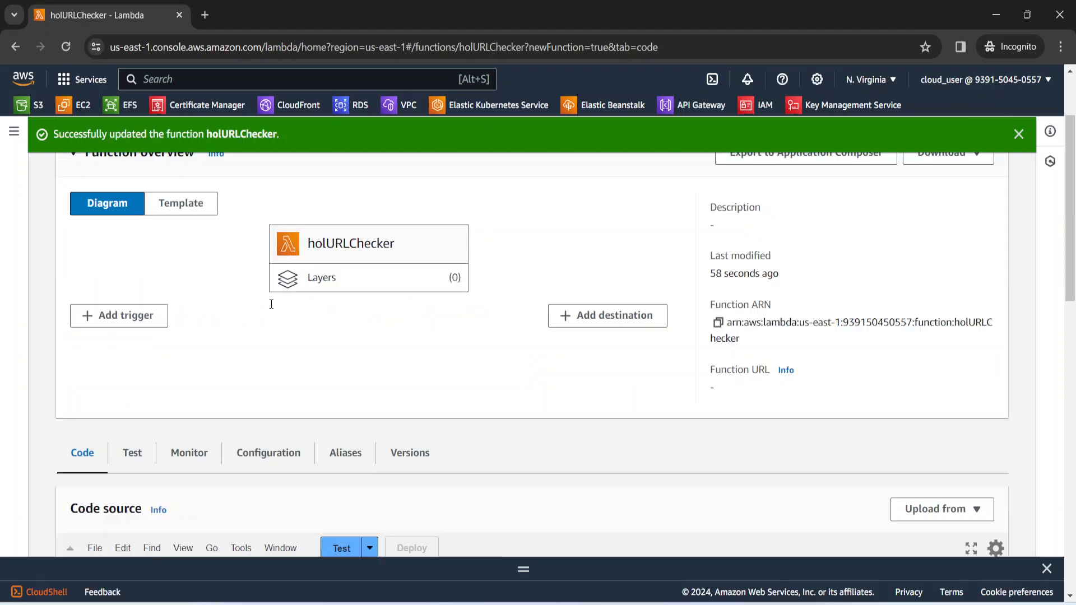
Add a file named index.js to the holURLChecker folder in the code source
scroll(315, 367, down, 3)
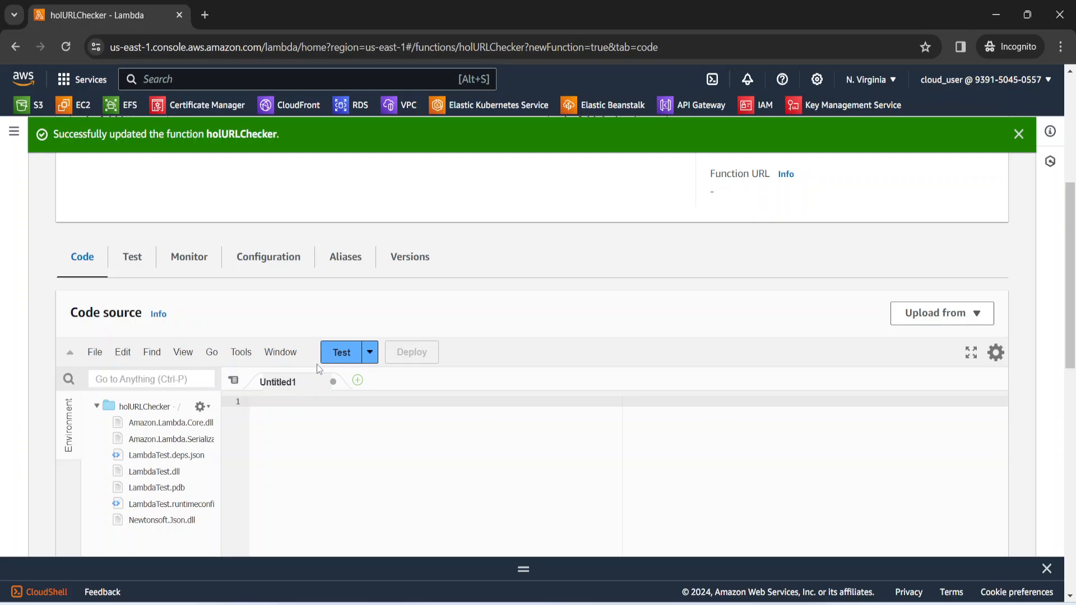
click(347, 428)
scroll(348, 430, up, 5)
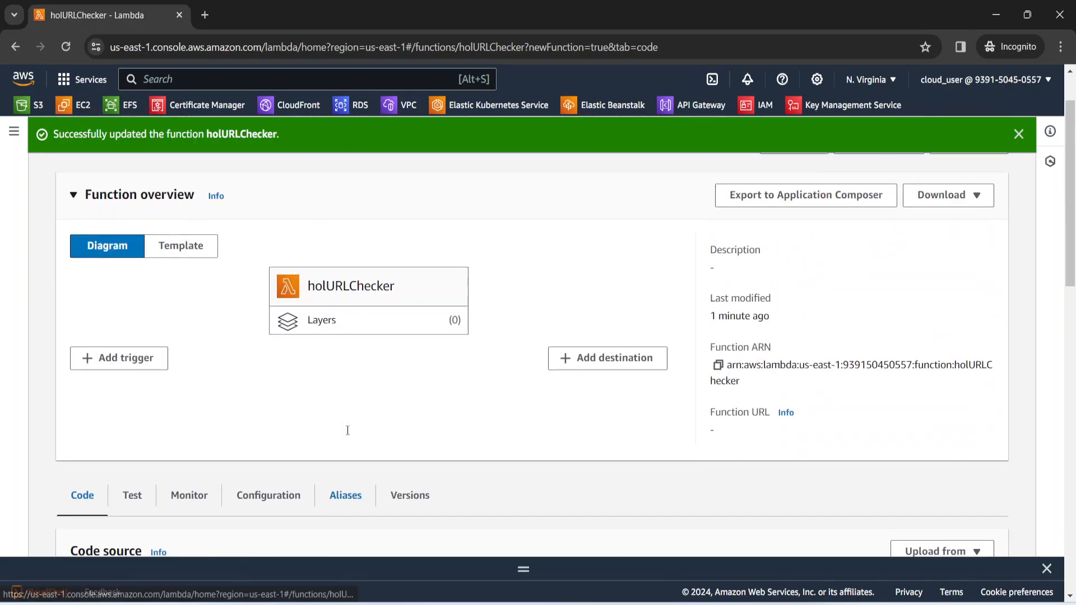
scroll(347, 430, down, 7)
scroll(348, 430, down, 1)
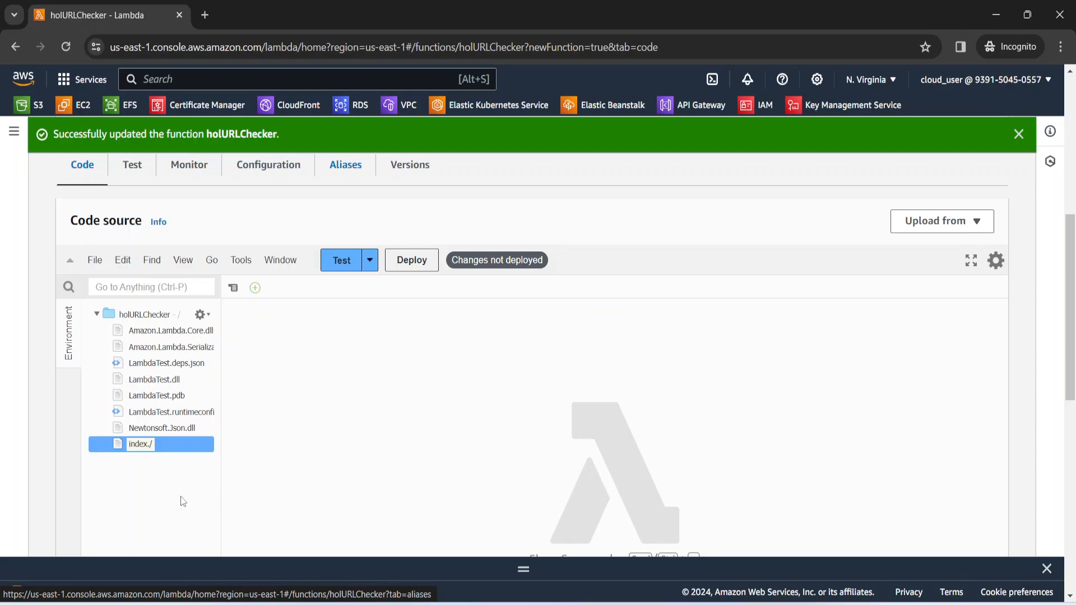
key(BackSpace)
text(js)
key(Return)
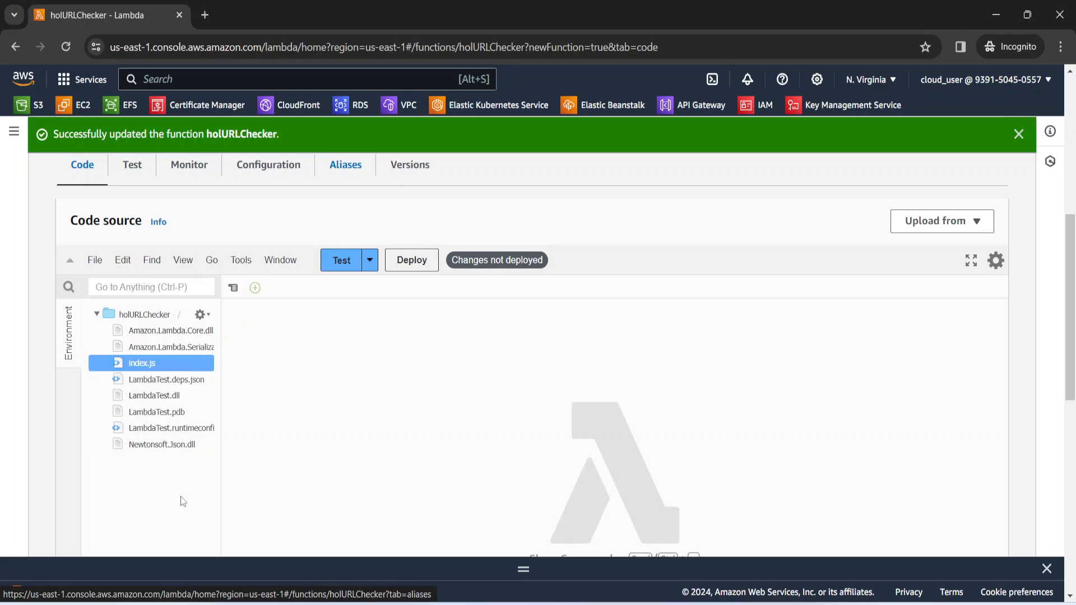
Open the empty index.js file in the code editor
click(268, 315)
click(172, 361)
double_click(154, 363)
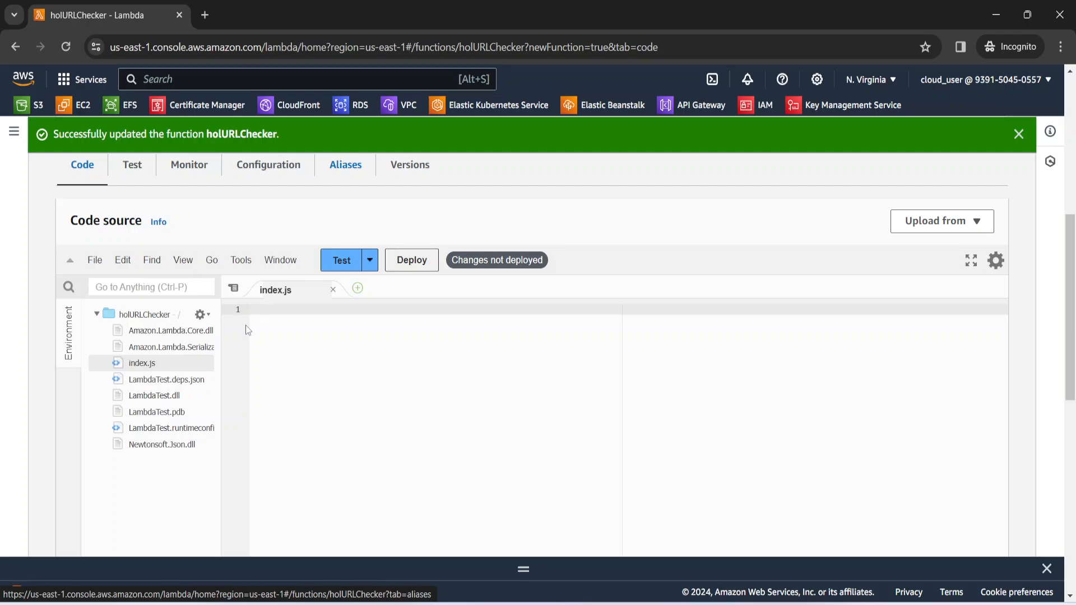
text(const https = require('https'); let url = "https://www.amazon.com";  exports.handler = async function(event) {     let statusCode;     await new Promise(function(resolve, reject) {         https.get(url, (res) => {             statusCode = res.statusCode;             resolve(statusCode);         }).on("error", (e) => {             reject(Error(e));         });     });     console.log(statusCode);     return statusCode; };)
text(.)
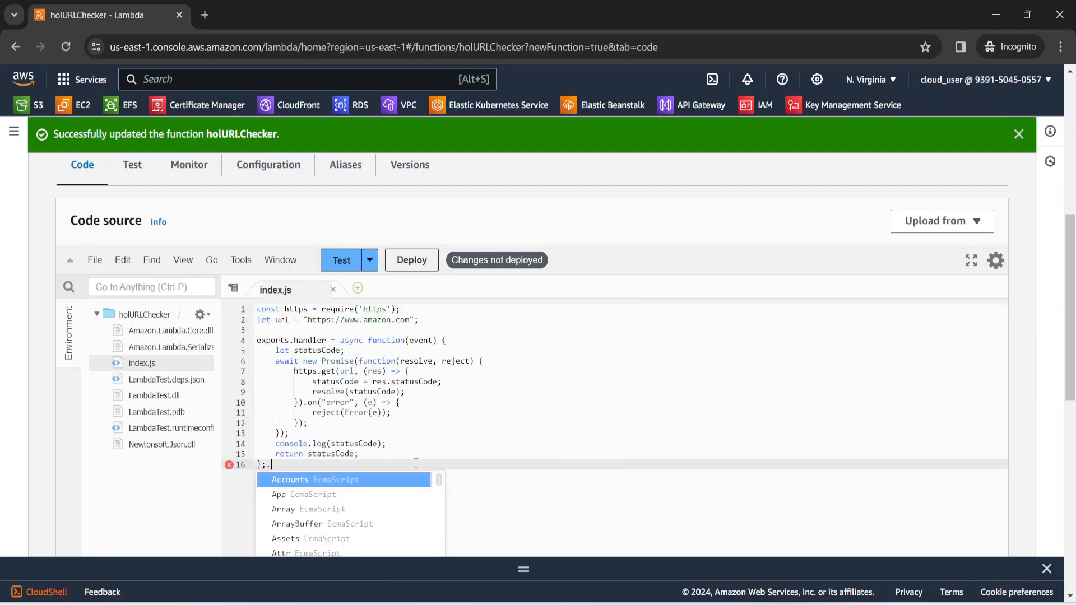
key(BackSpace)
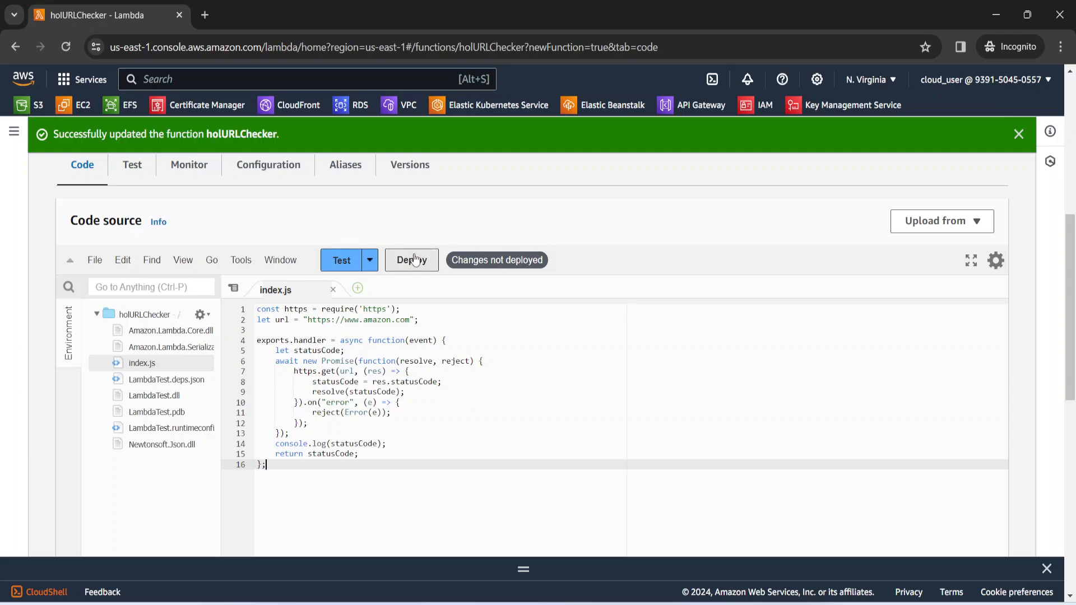
click(408, 260)
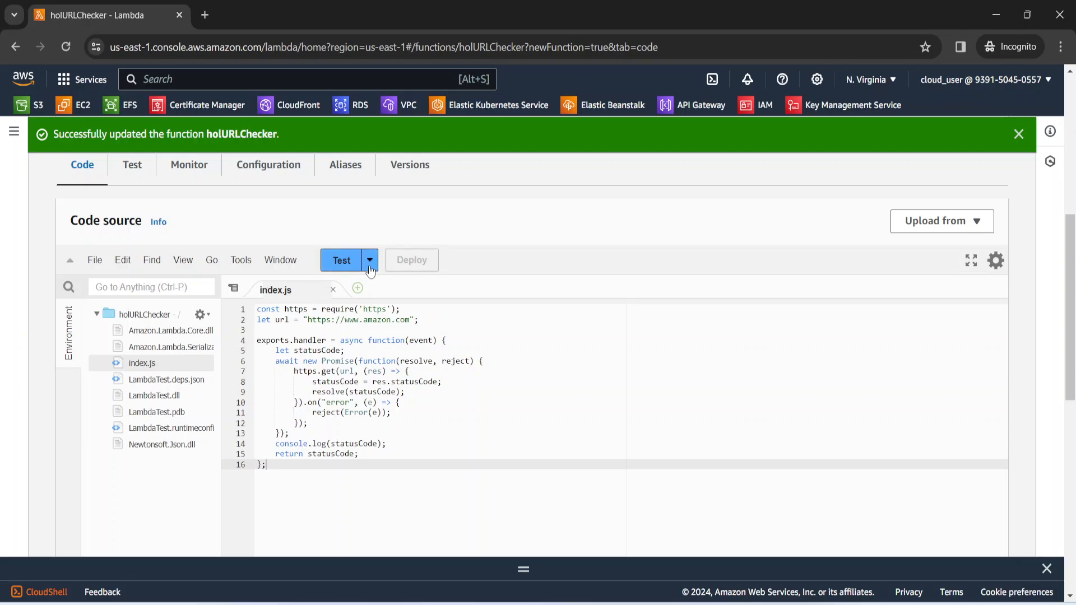
Configure a new test event for the function and name it myfirstevent
click(370, 261)
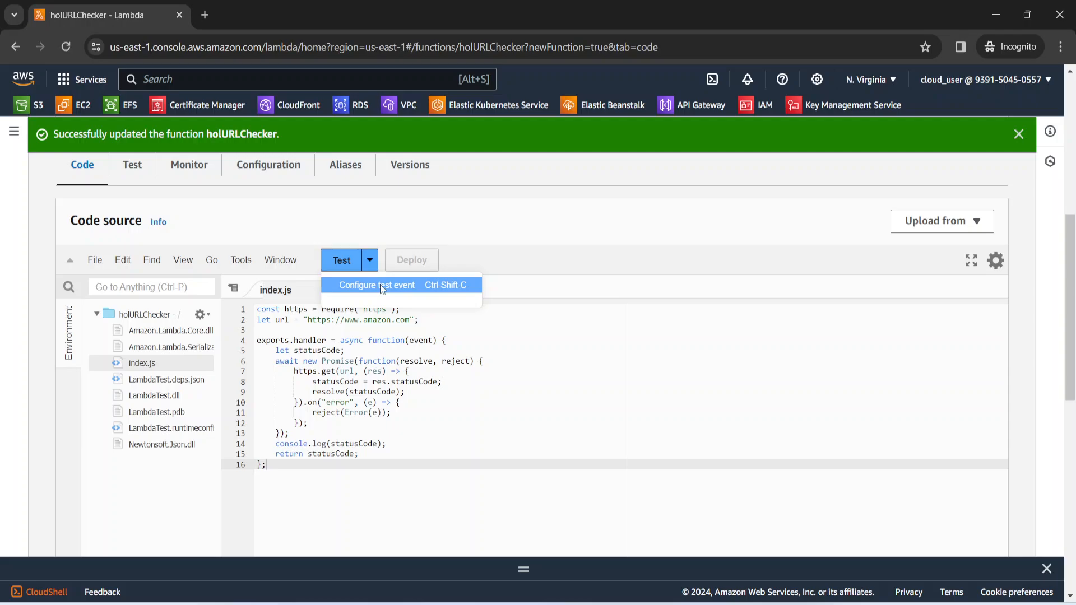
click(382, 287)
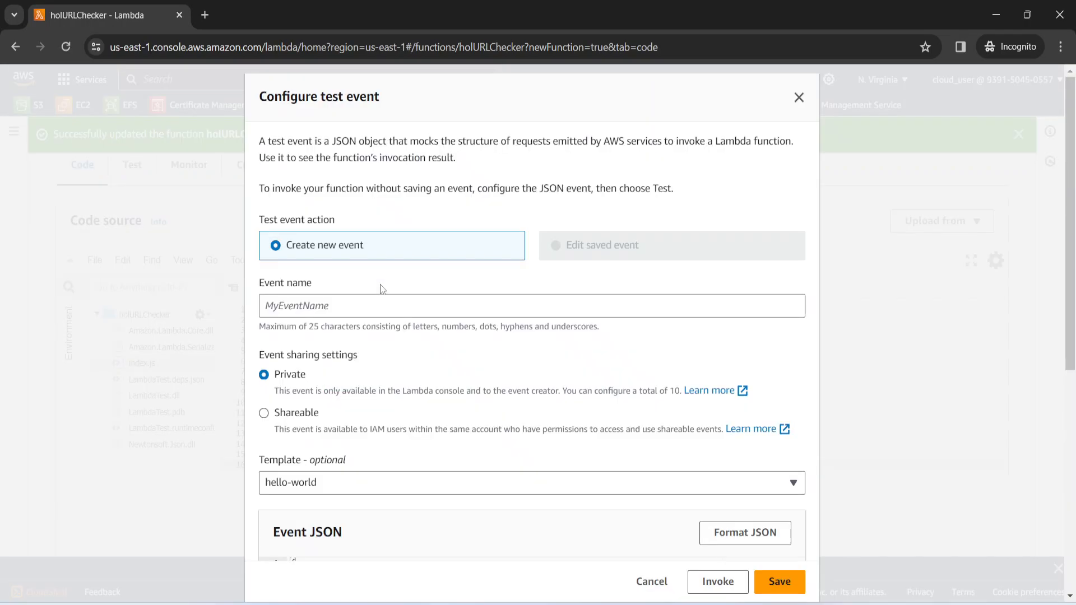
click(348, 303)
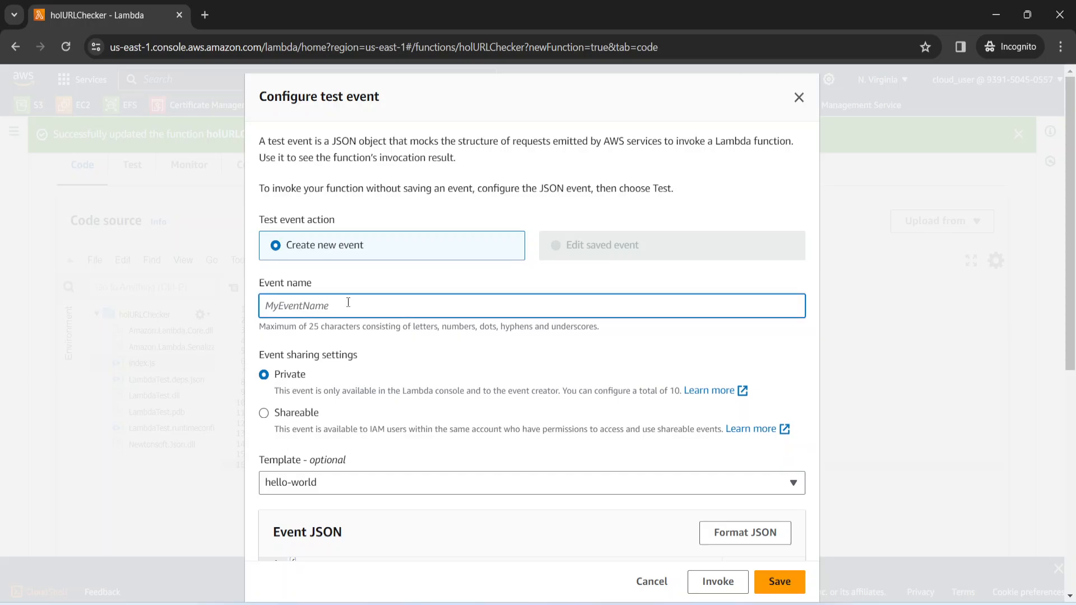
text(.)
key(BackSpace)
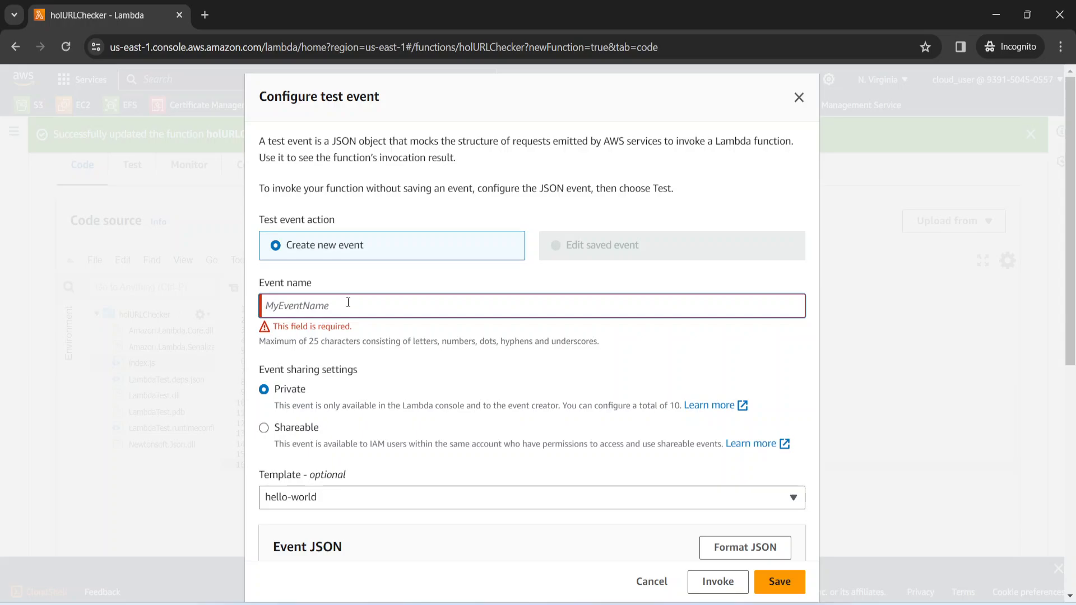
text(myfirdt)
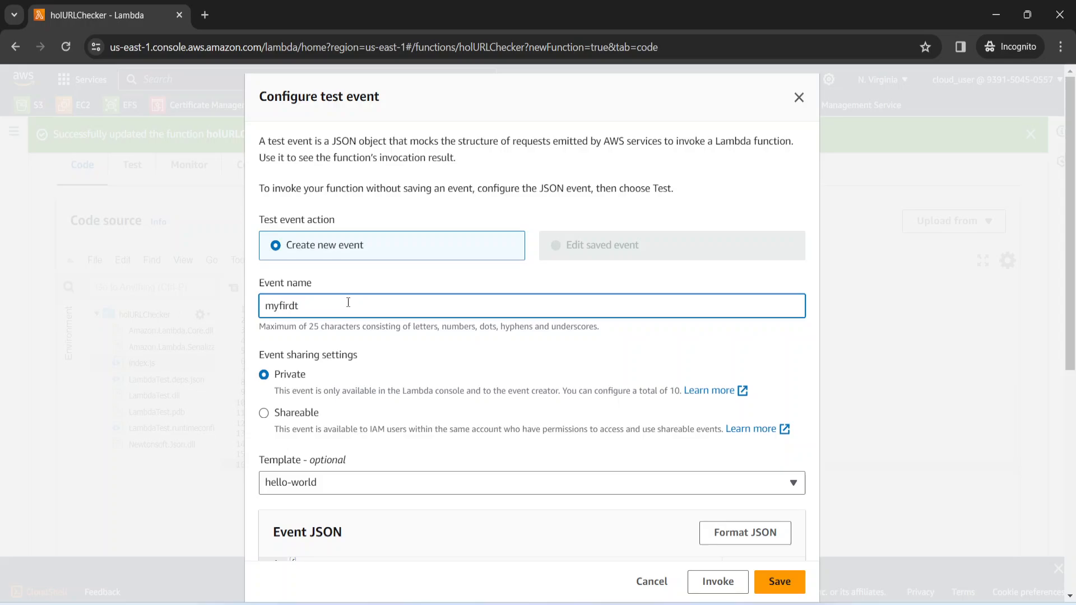
key(BackSpace)
key(BackSpace)
text(stevent)
Choose the Hello World template for the private test event and save the event
scroll(411, 457, down, 1)
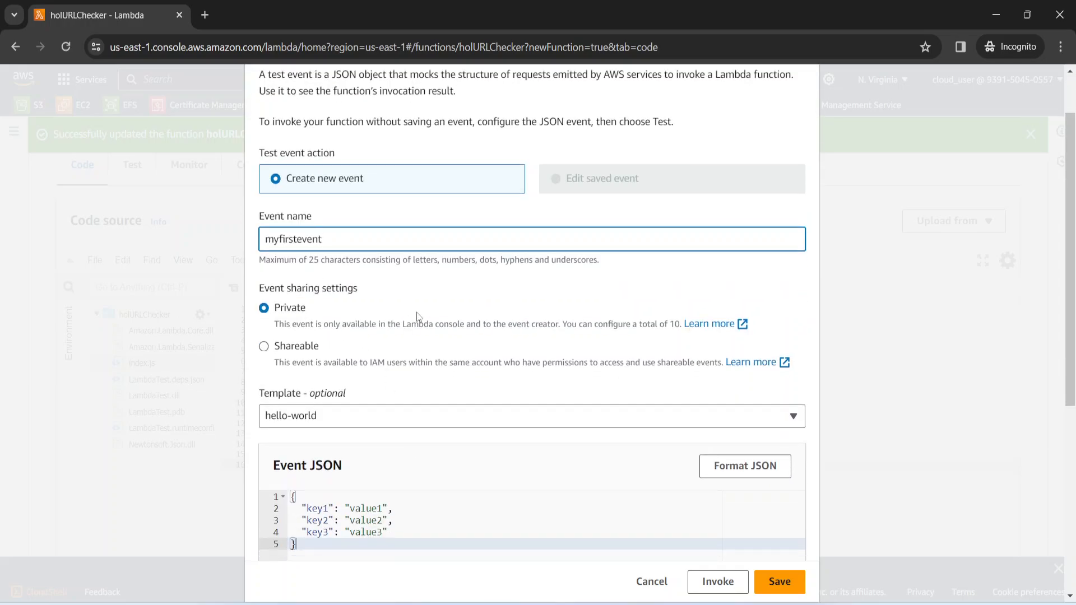
scroll(418, 316, down, 1)
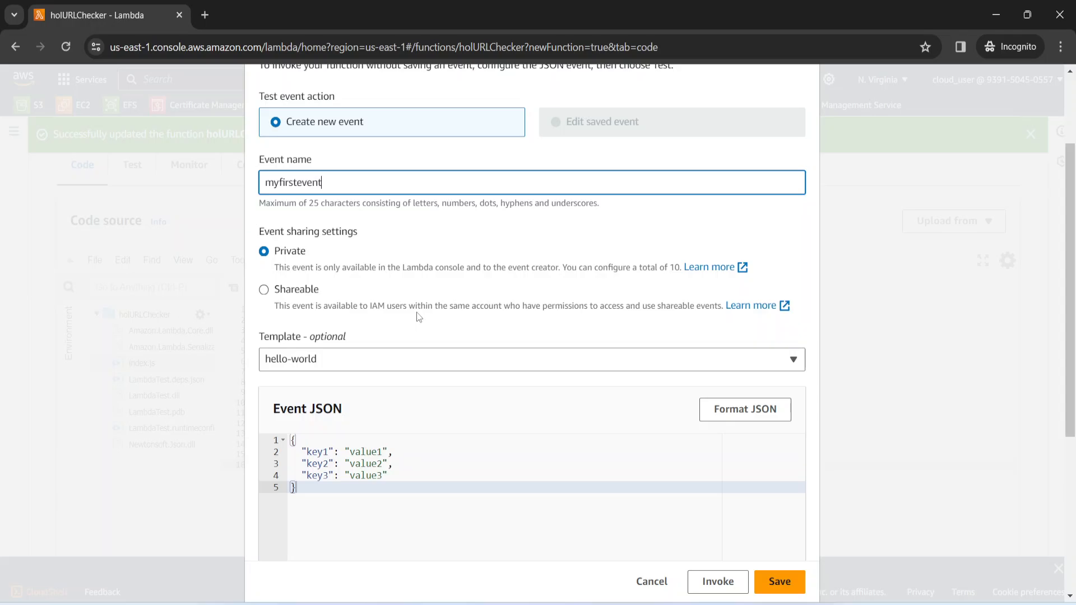
scroll(417, 317, down, 1)
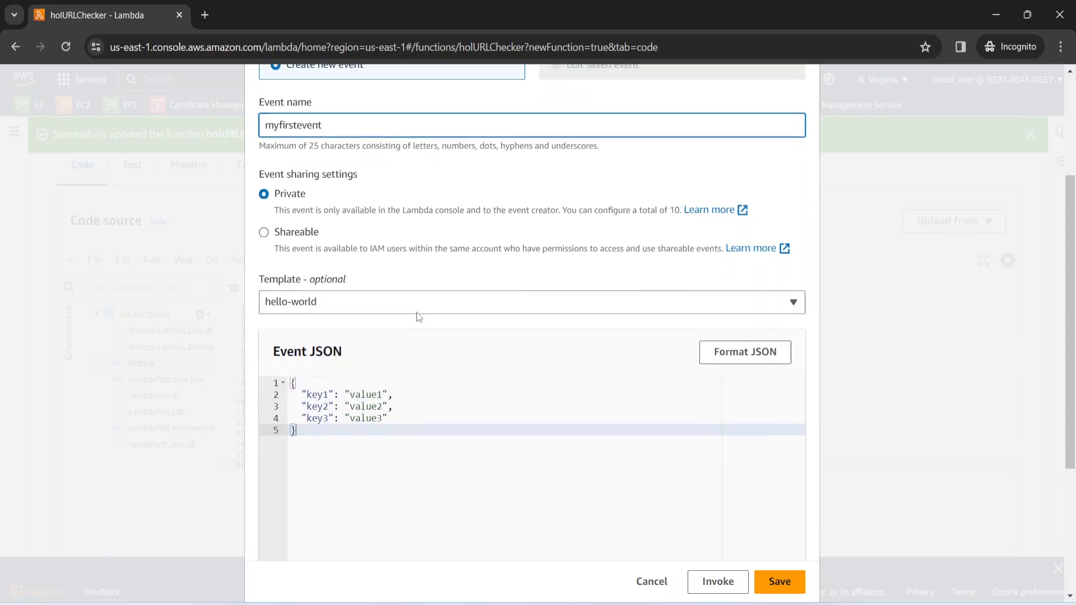
click(359, 306)
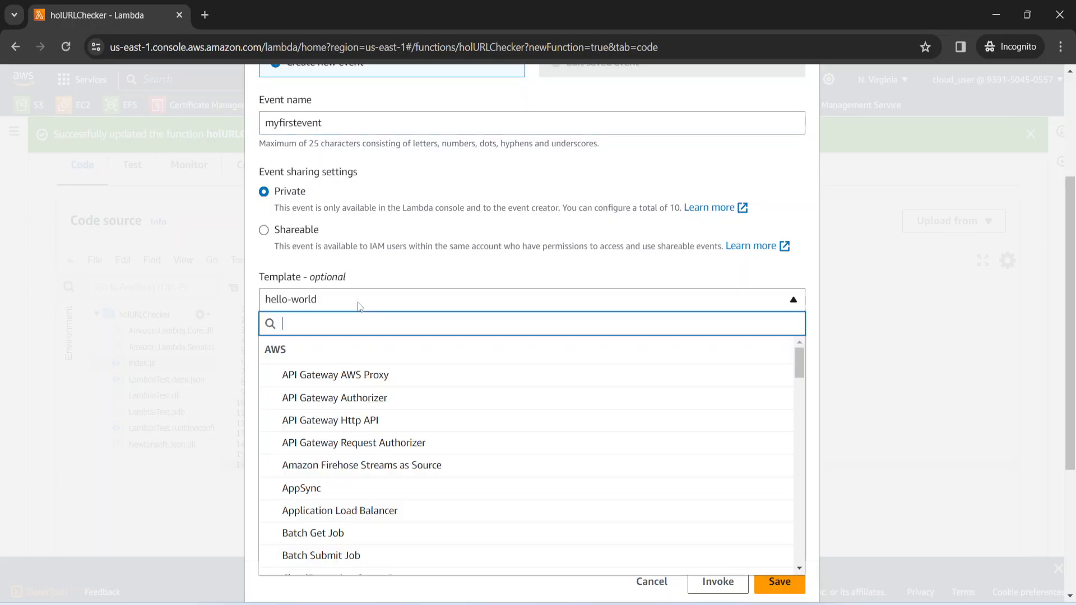
scroll(391, 409, down, 2)
scroll(392, 416, down, 4)
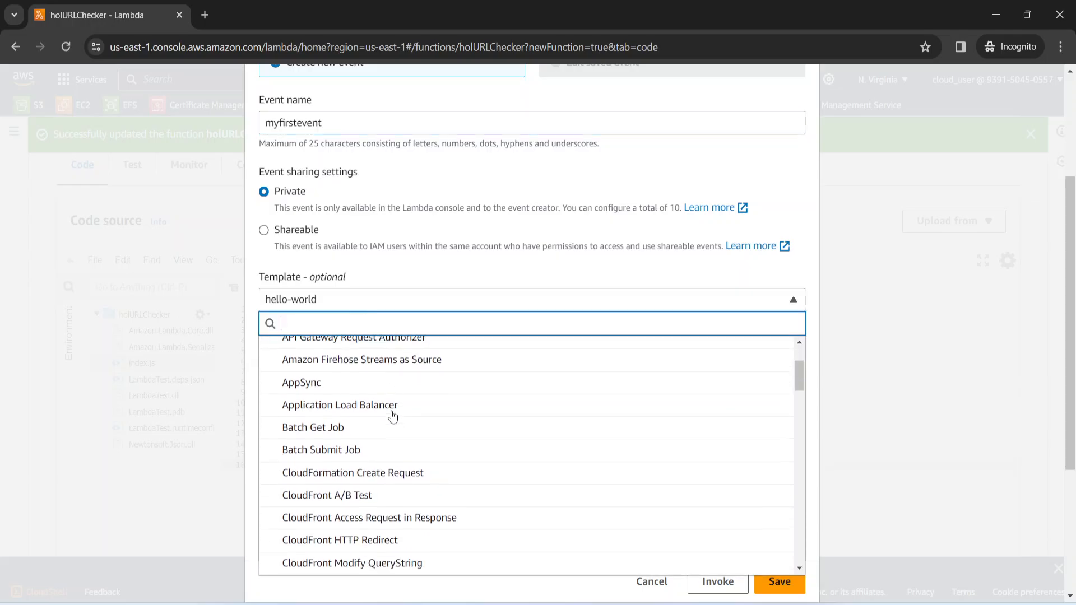
scroll(393, 417, down, 1)
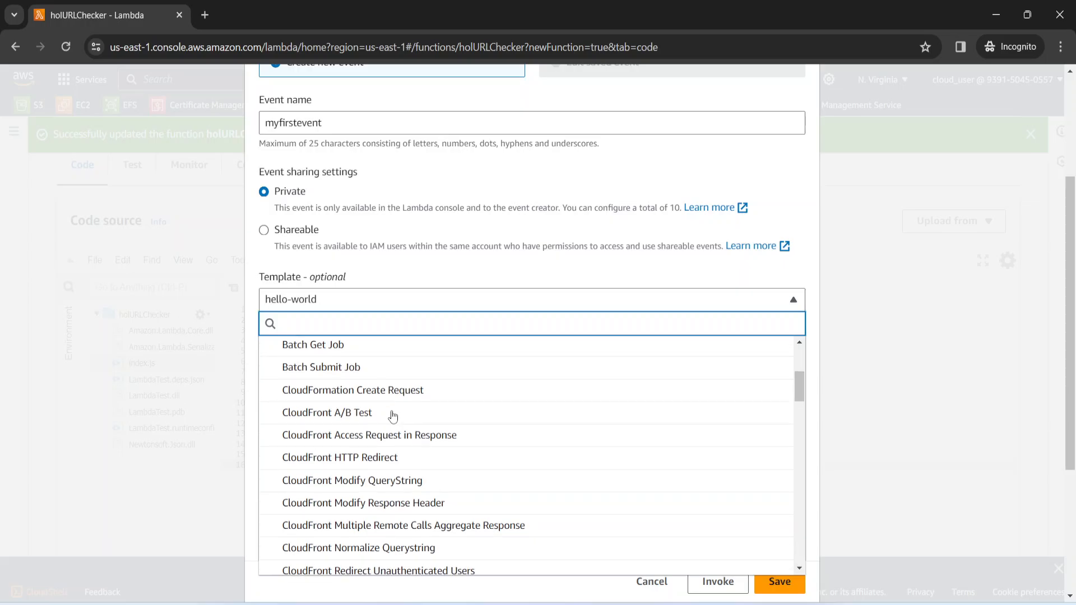
scroll(393, 415, down, 20)
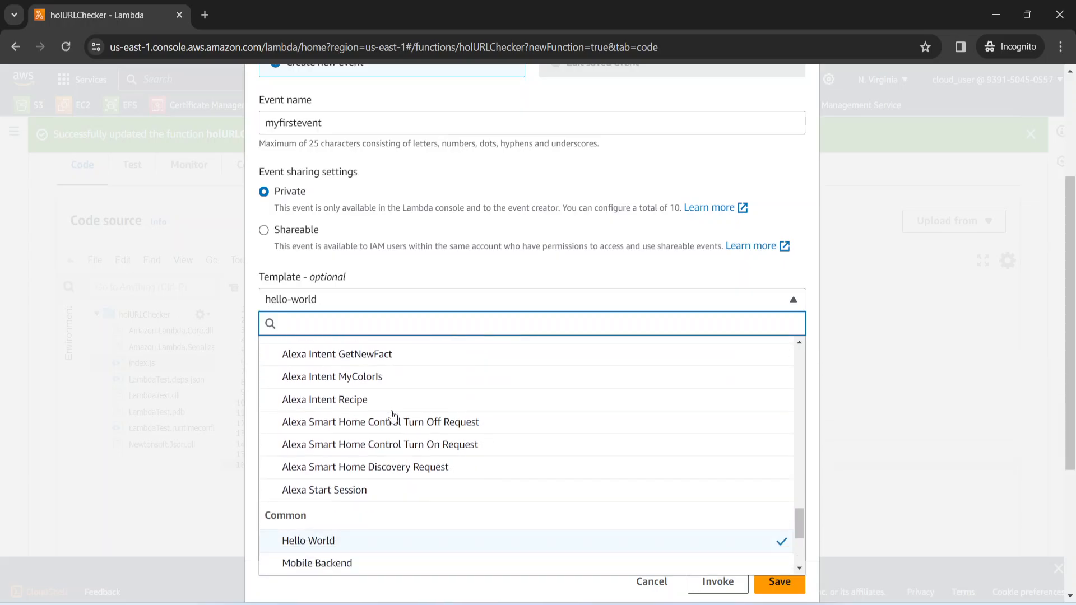
scroll(392, 415, down, 1)
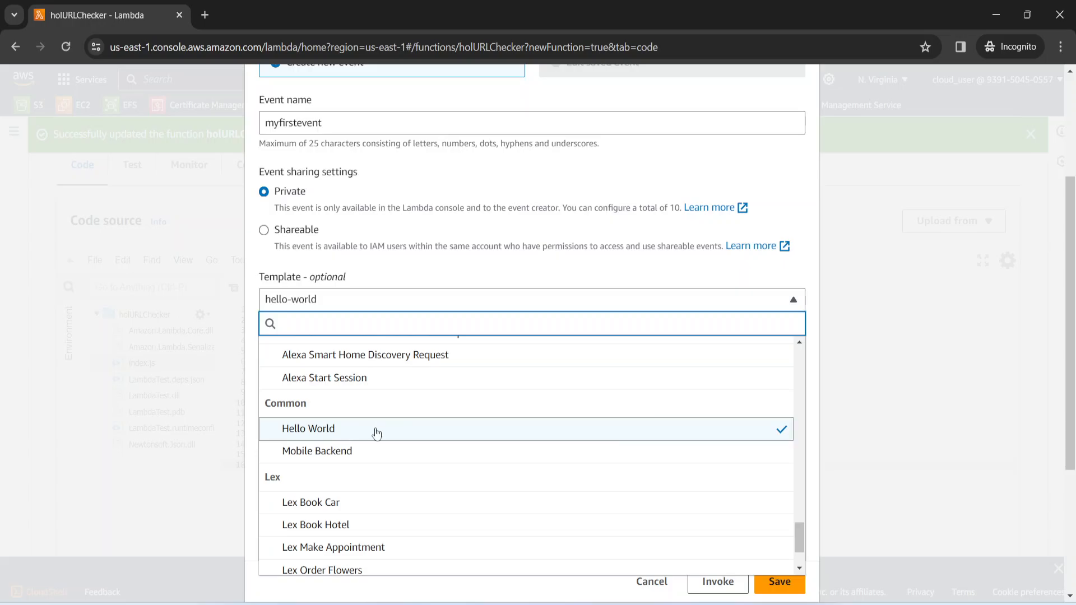
click(376, 431)
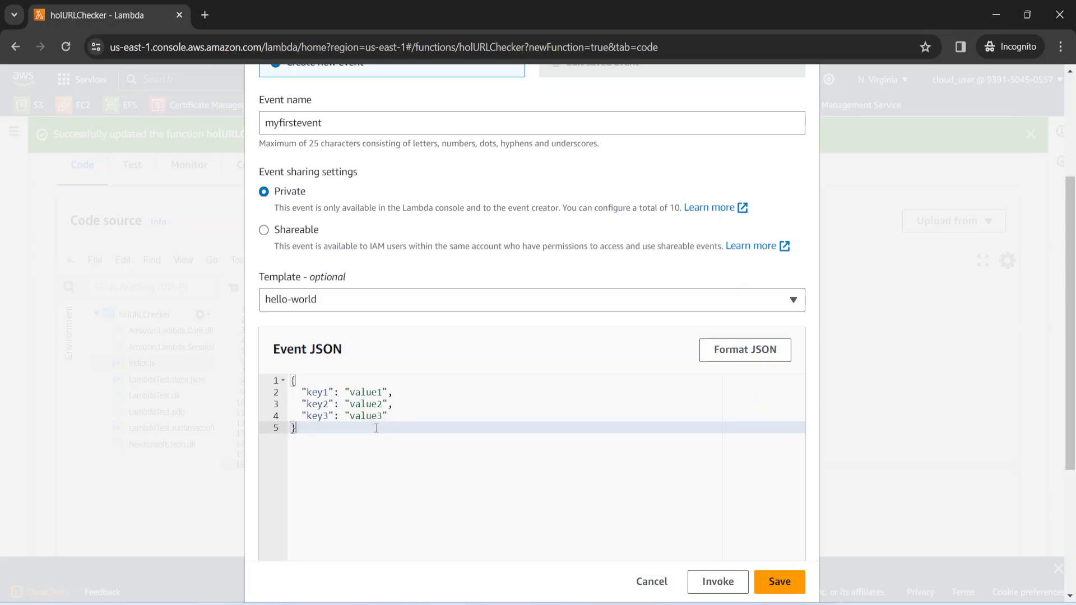
scroll(411, 452, down, 2)
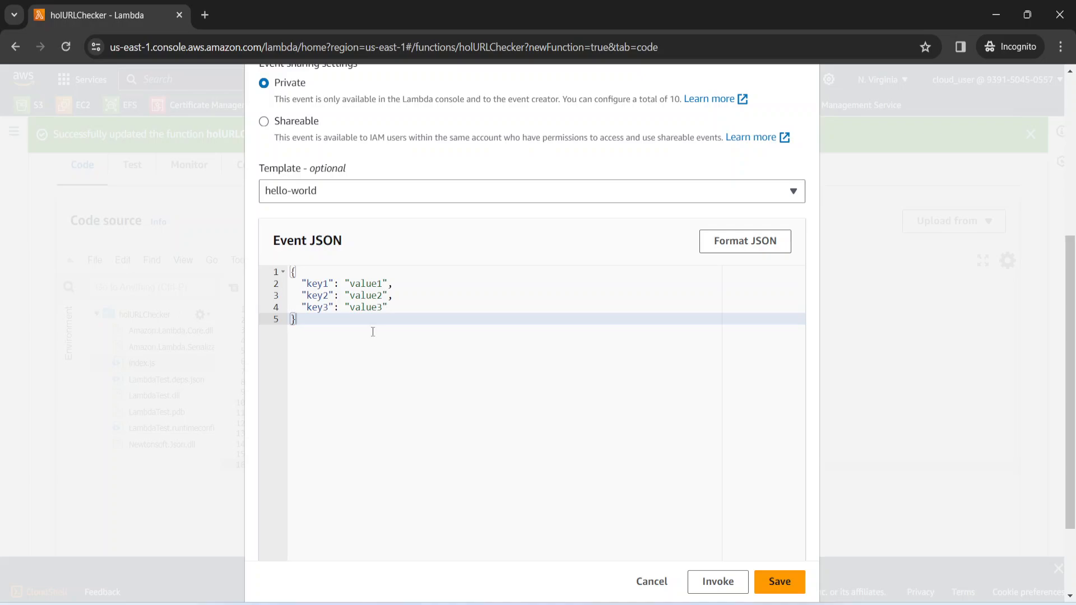
scroll(373, 332, down, 1)
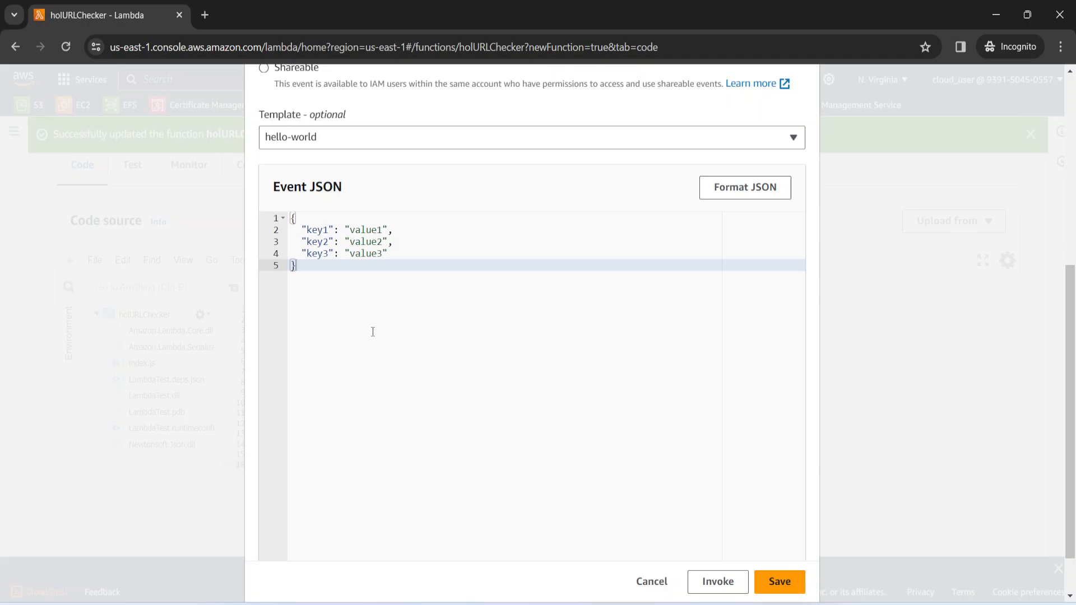
scroll(520, 354, down, 1)
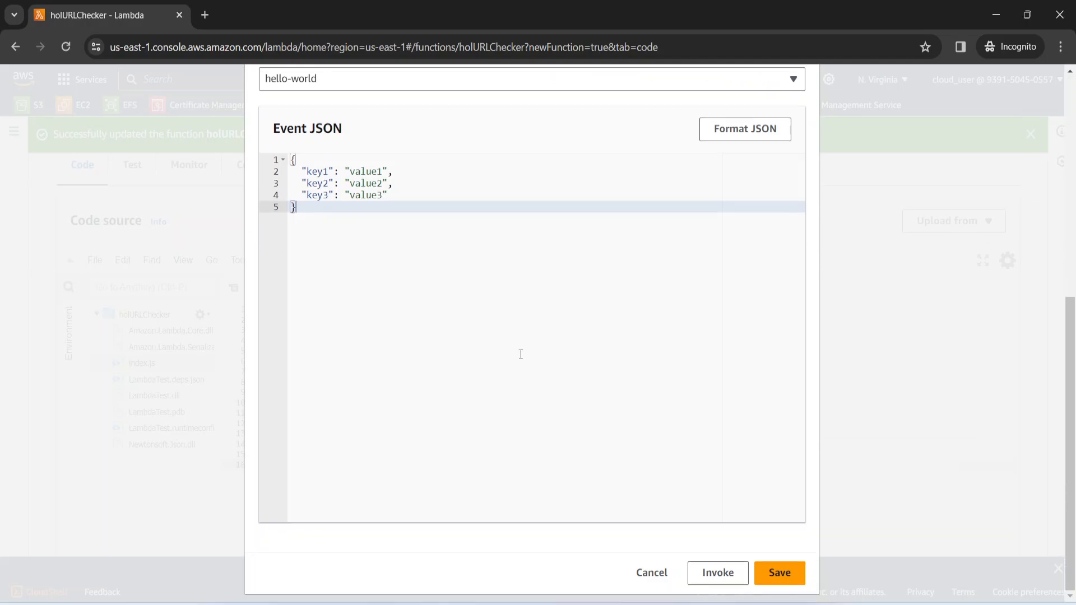
click(774, 572)
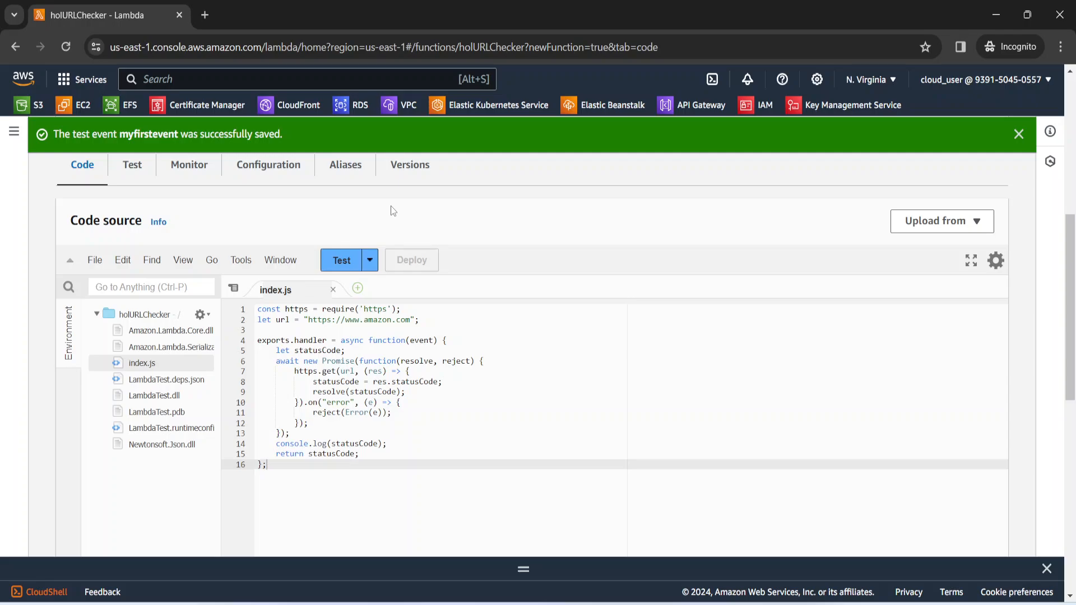
Run the function with the myfirstevent test event and review the execution results
click(342, 261)
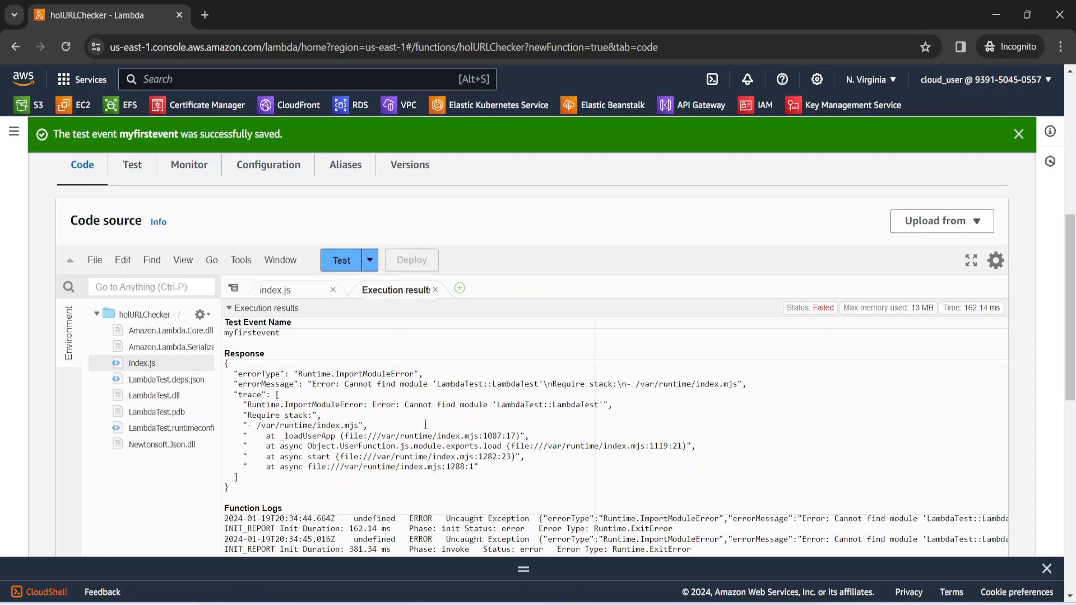
scroll(425, 424, down, 1)
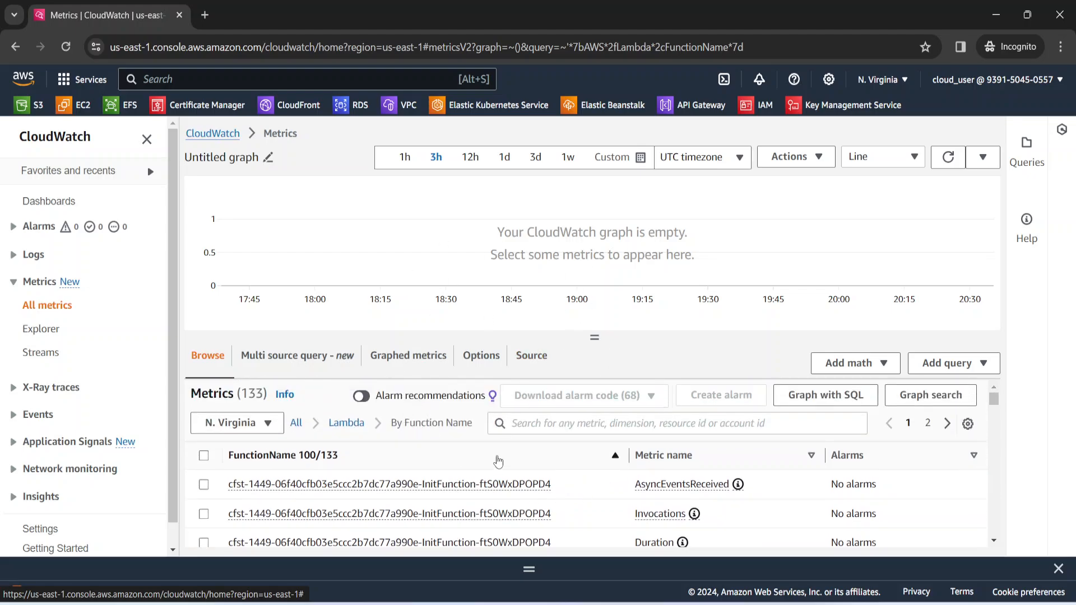
scroll(496, 466, down, 1)
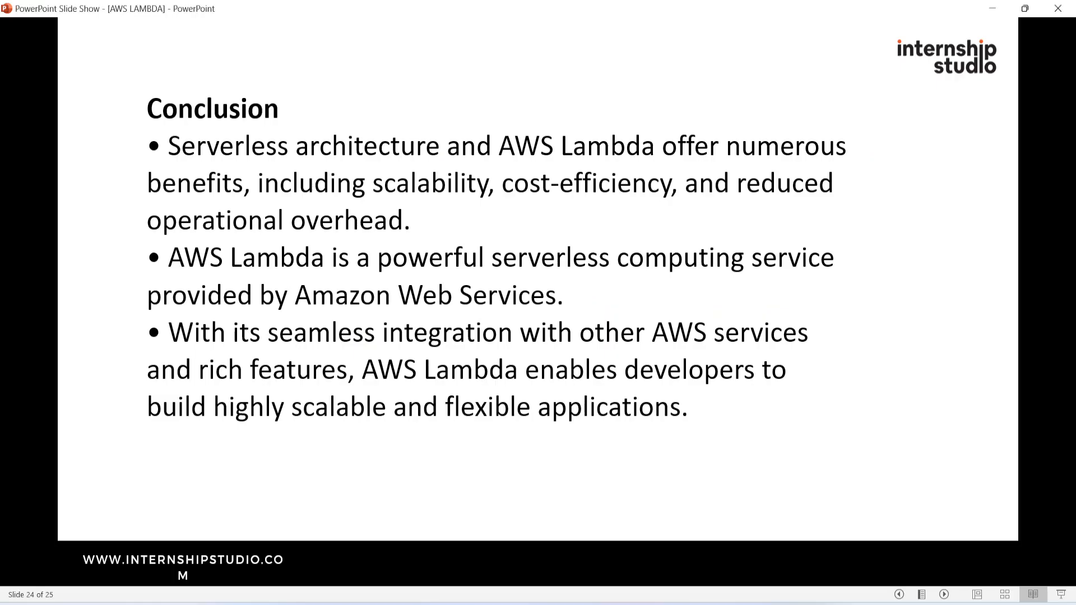
click(602, 295)
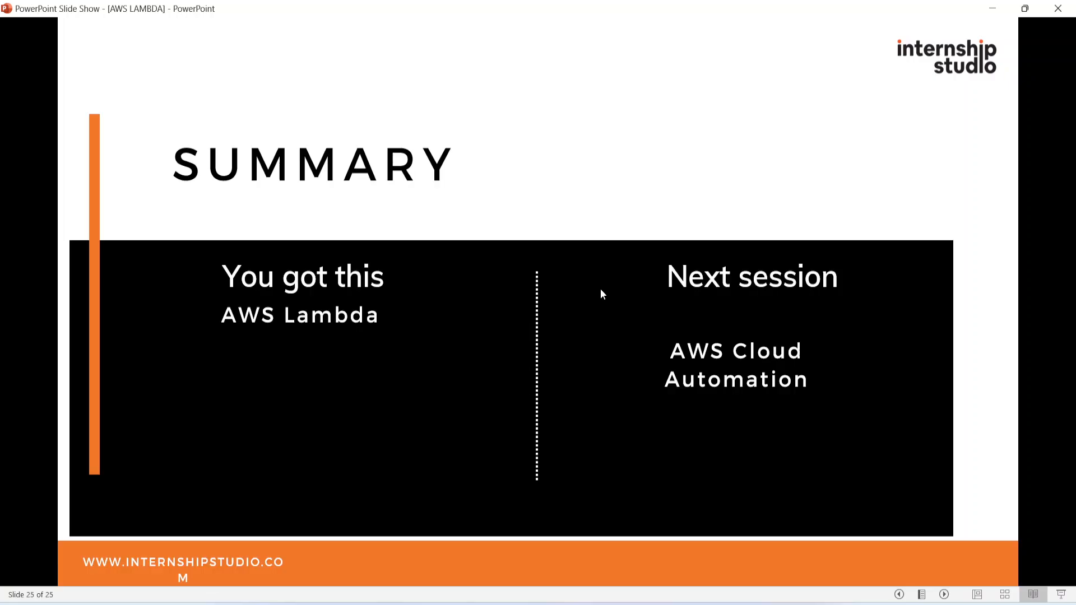